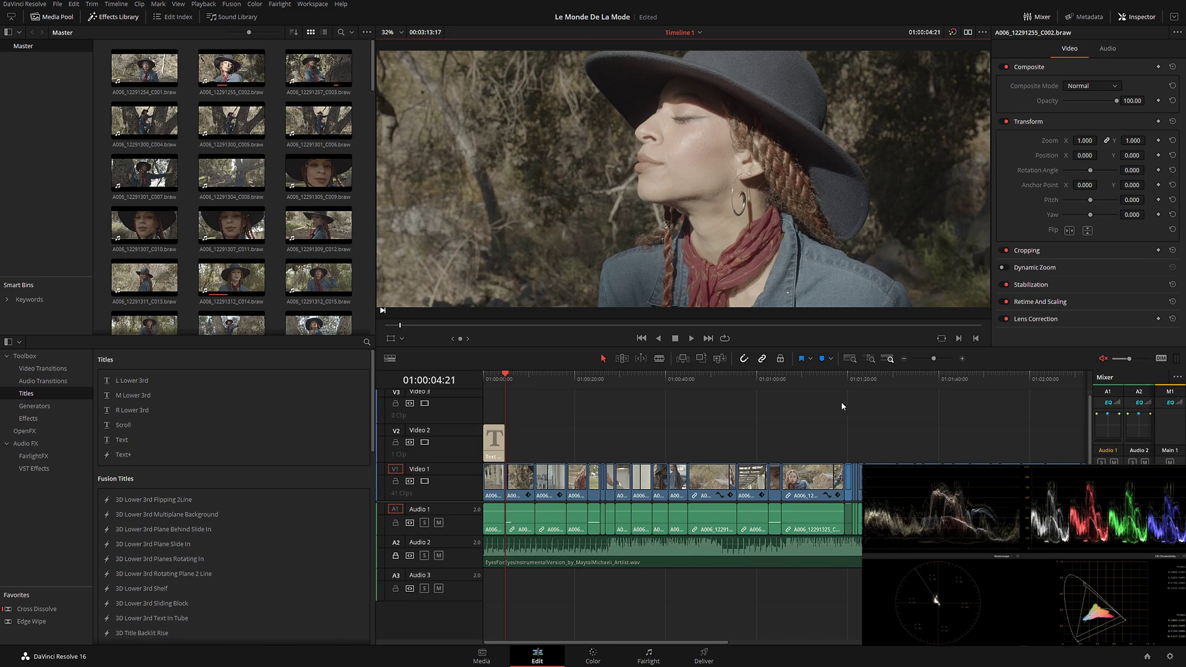
- Scrub the fashion film through a later shot, the stream, the hat shot and the park
drag(525, 376, 897, 388)
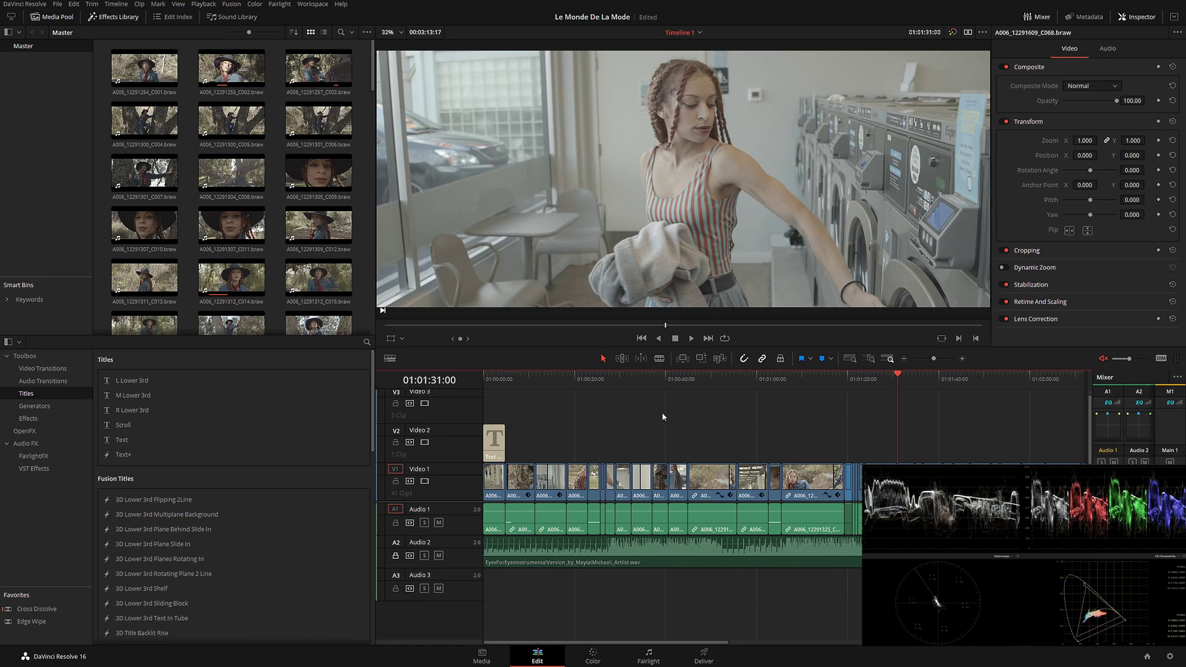
drag(664, 383, 577, 376)
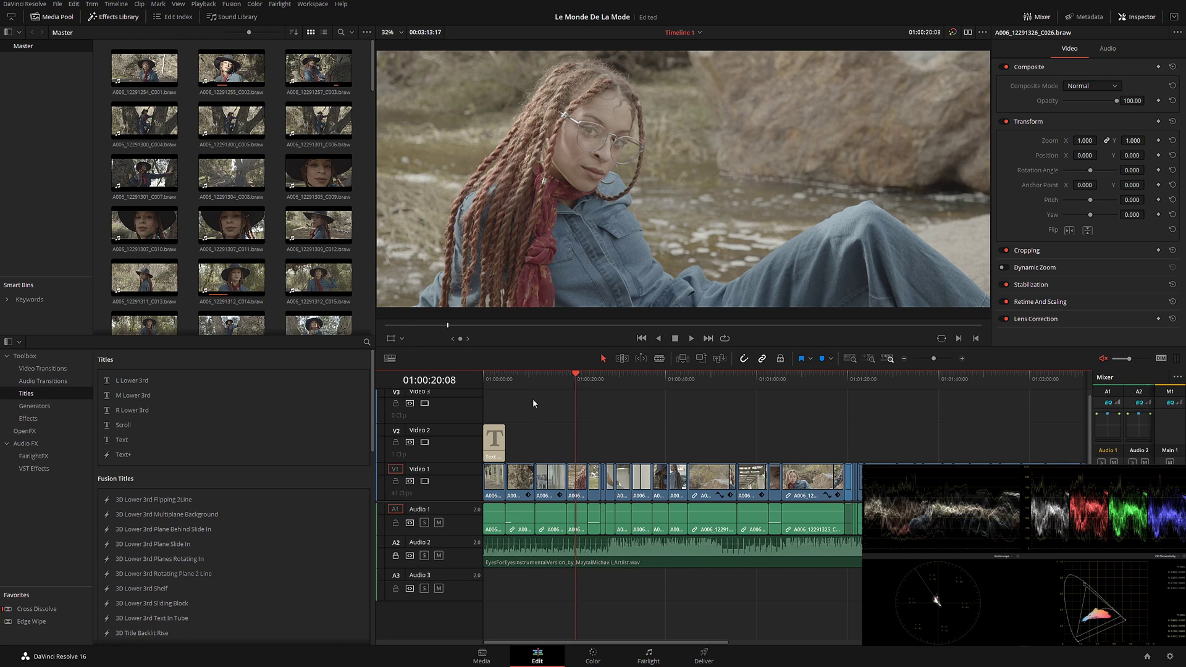
click(514, 376)
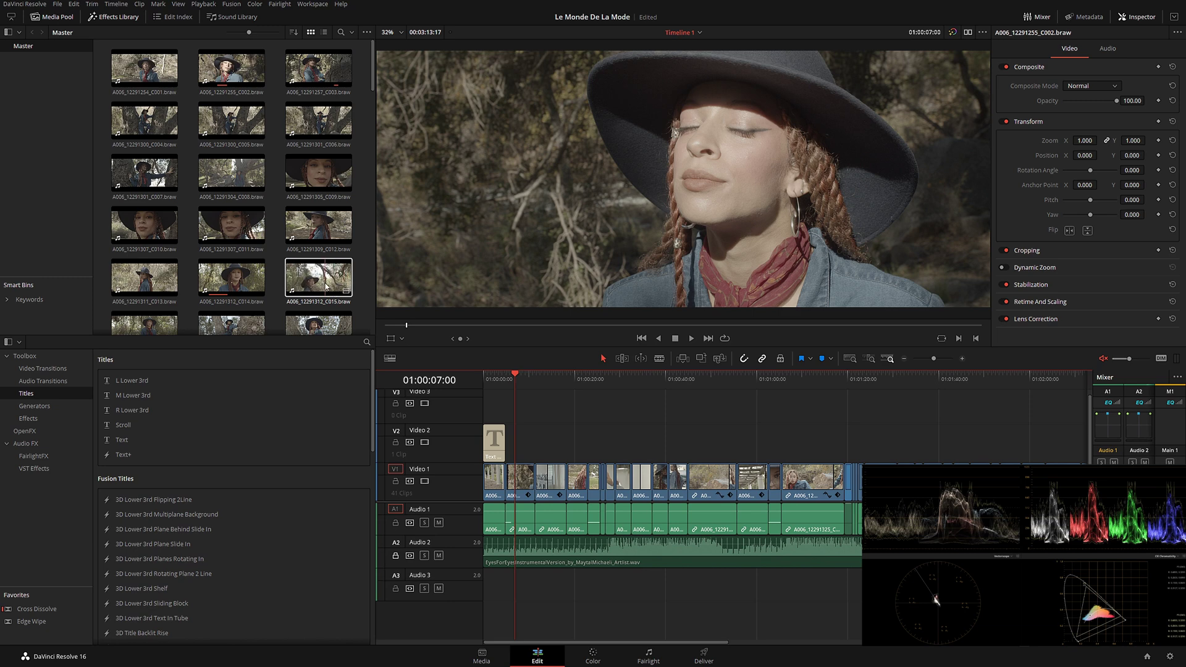
mouse_move(557, 381)
mouse_down()
mouse_move(604, 386)
mouse_move(557, 387)
mouse_up()
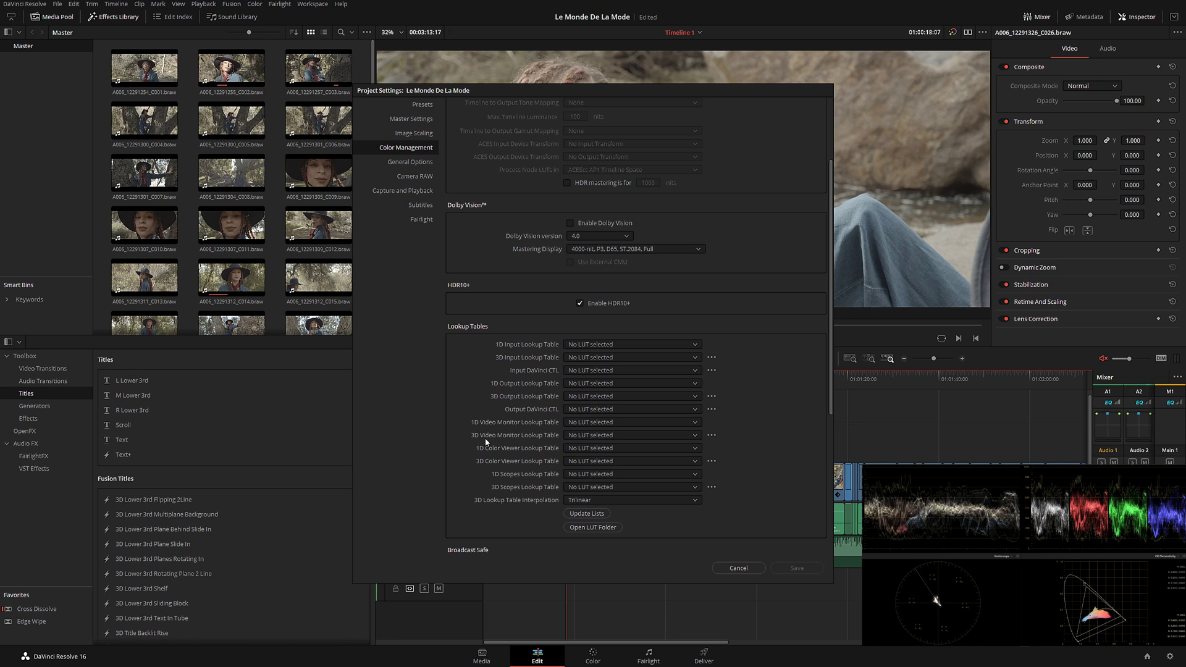
- Set the 3D video monitor LUT to ORIGAMI BMPCC LOG to REC709 VER 2 EXPENDED and save
click(573, 433)
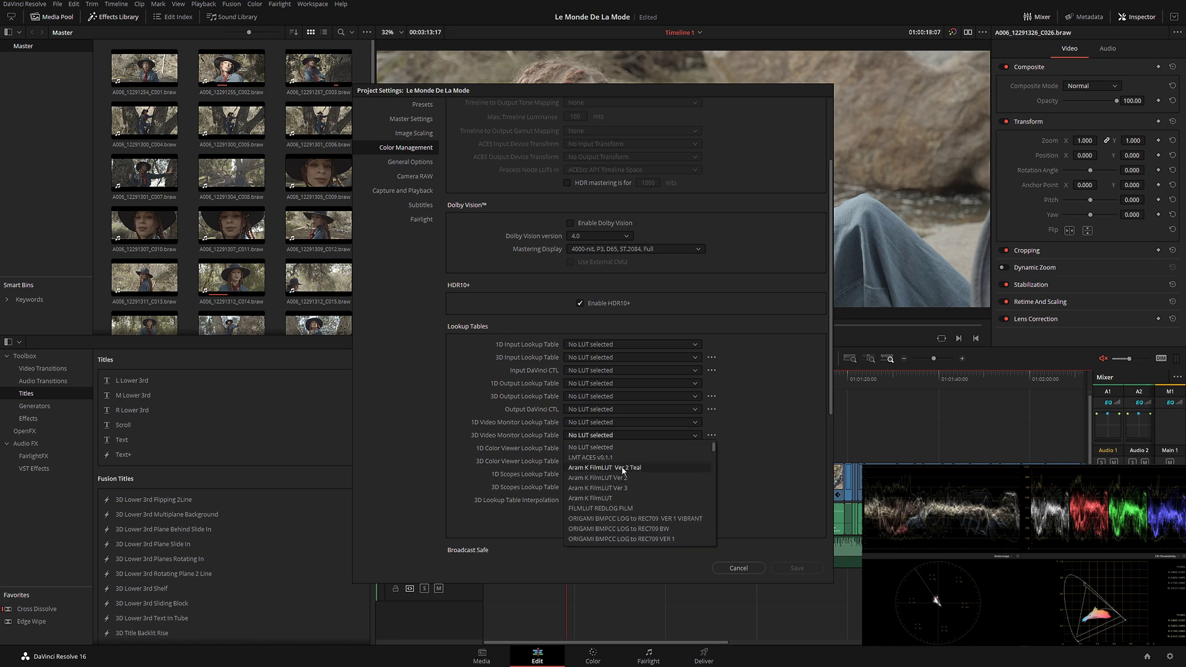
click(685, 520)
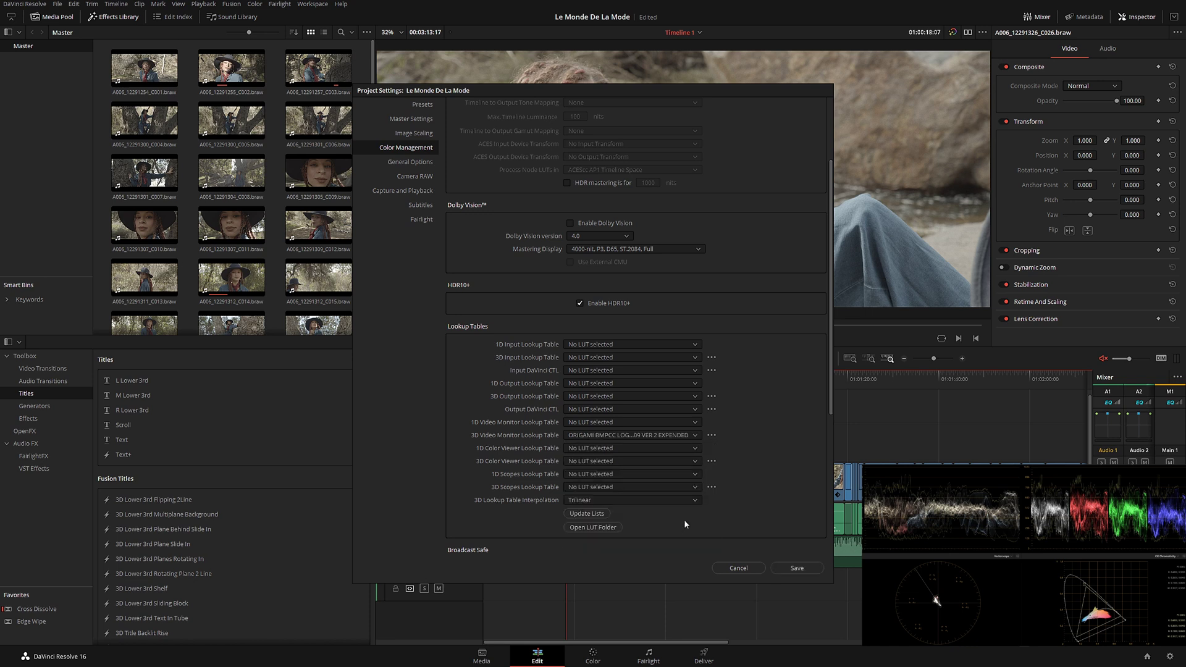
click(795, 567)
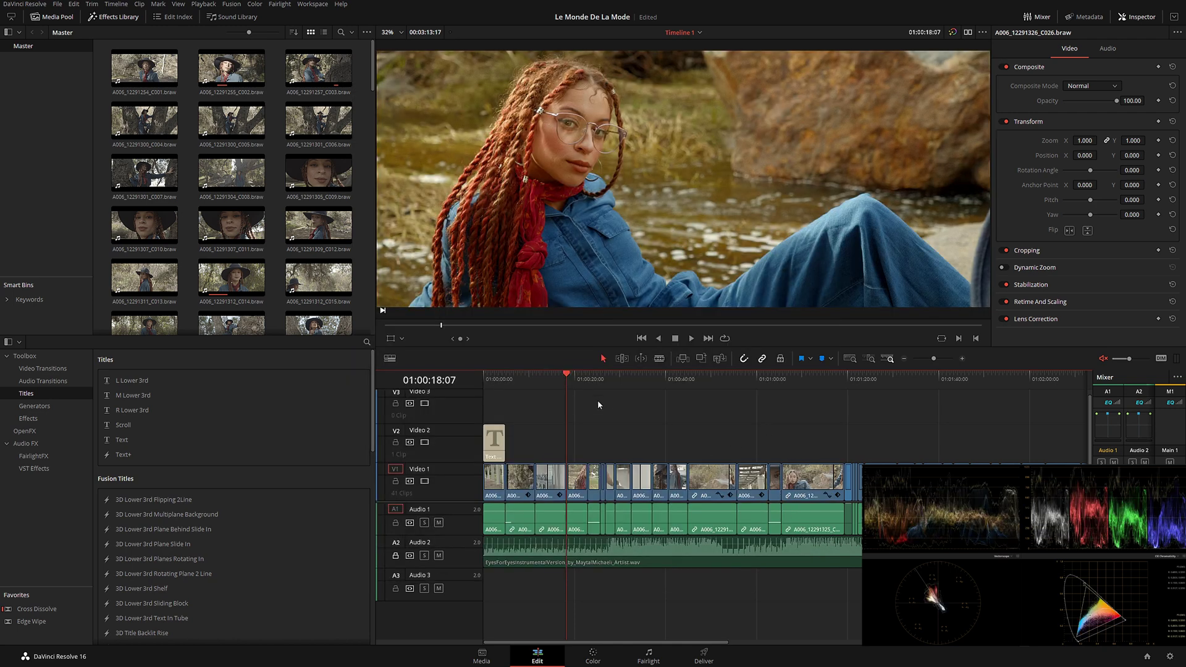
- Check the LUT on the park, laundromat, pergola and glasses shots, then grade the green-scarf shot on the Color page
click(587, 378)
click(606, 378)
click(589, 381)
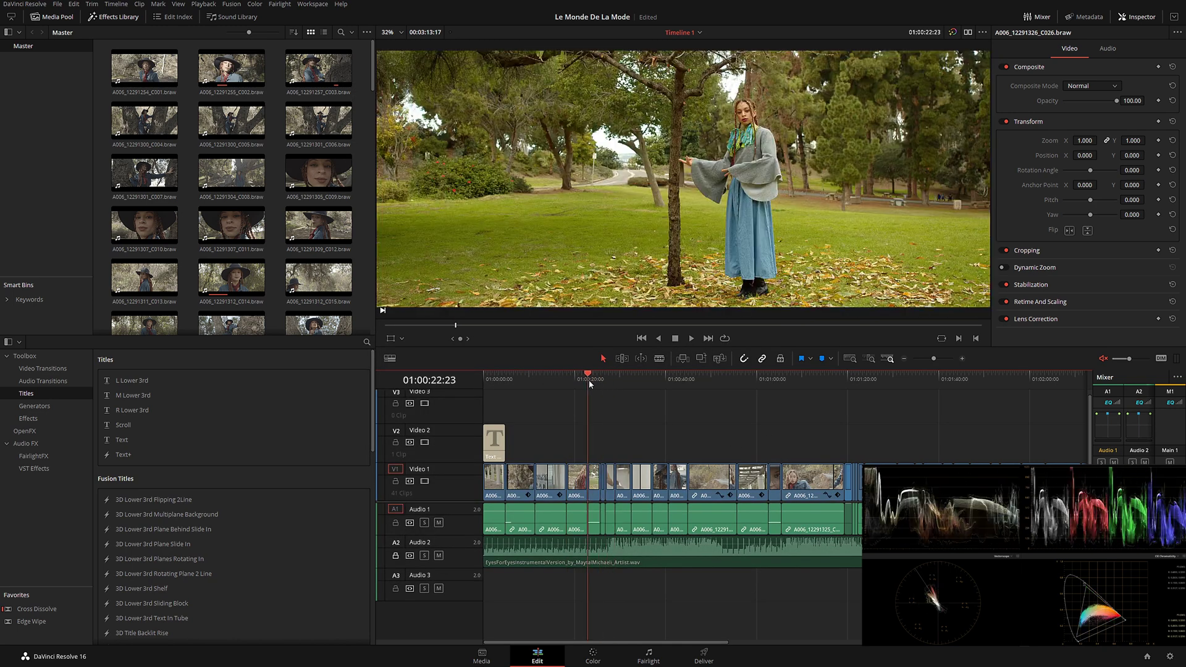
drag(589, 383, 559, 380)
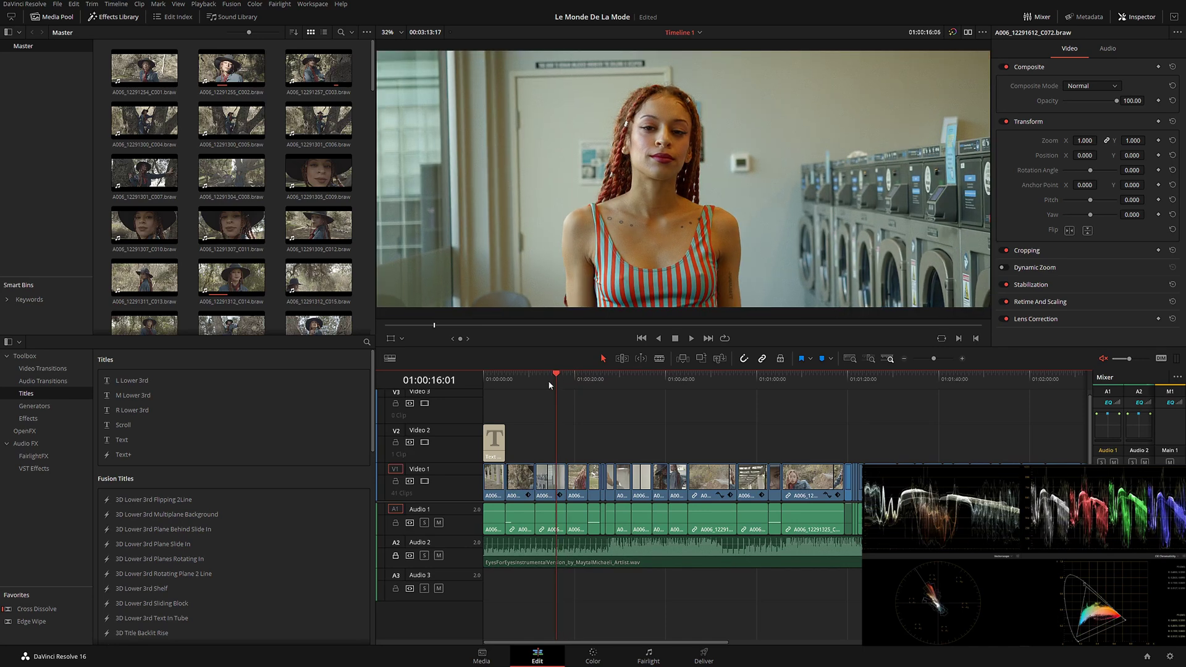
drag(549, 385, 539, 384)
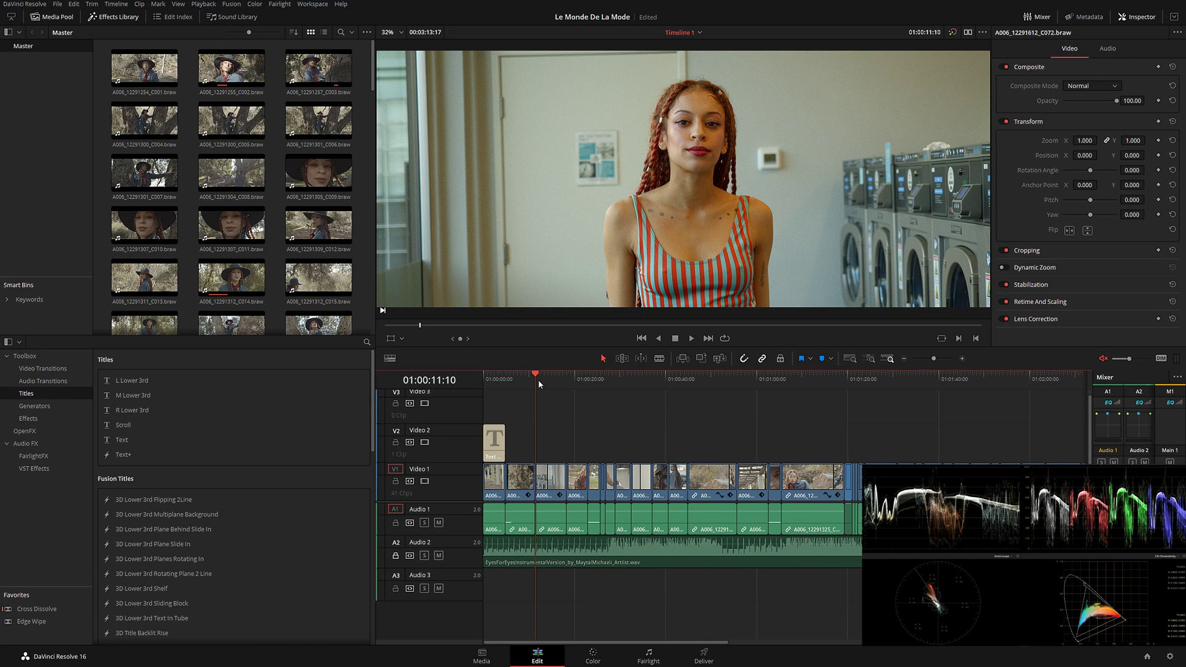
drag(741, 381, 859, 381)
click(701, 378)
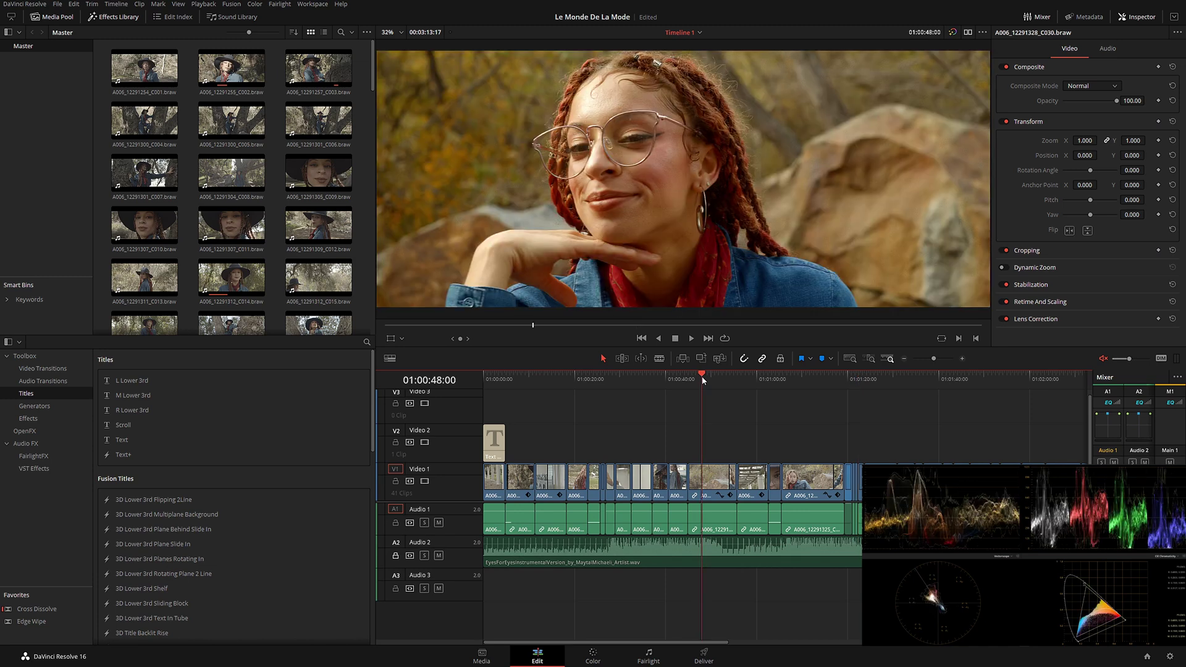
drag(703, 381, 620, 383)
click(592, 656)
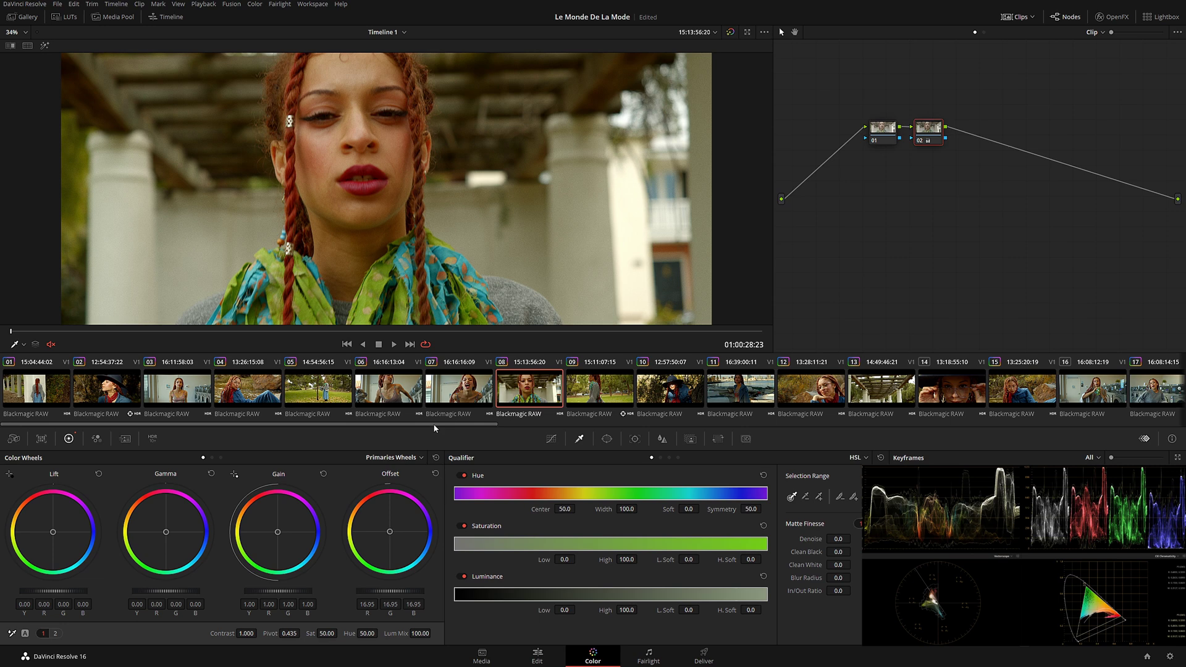
- Set the video monitor LUT to No LUT and the 3D output LUT to ORIGAMI, then save
click(1170, 656)
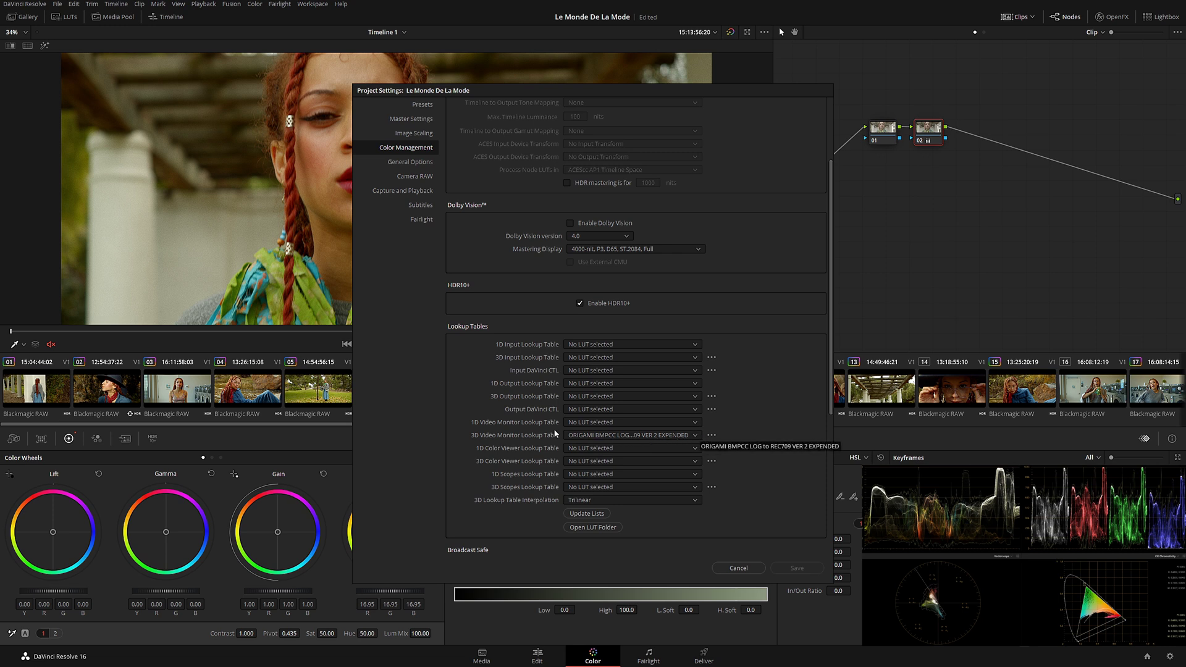
click(619, 438)
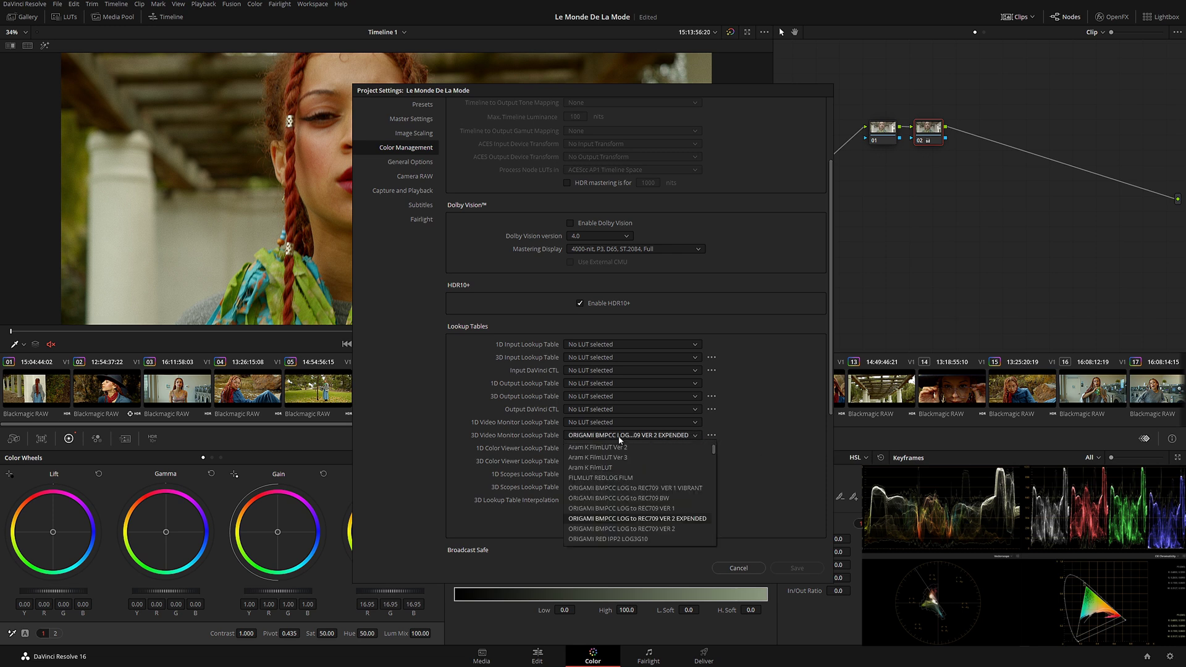
scroll(628, 468, up, 1)
click(591, 448)
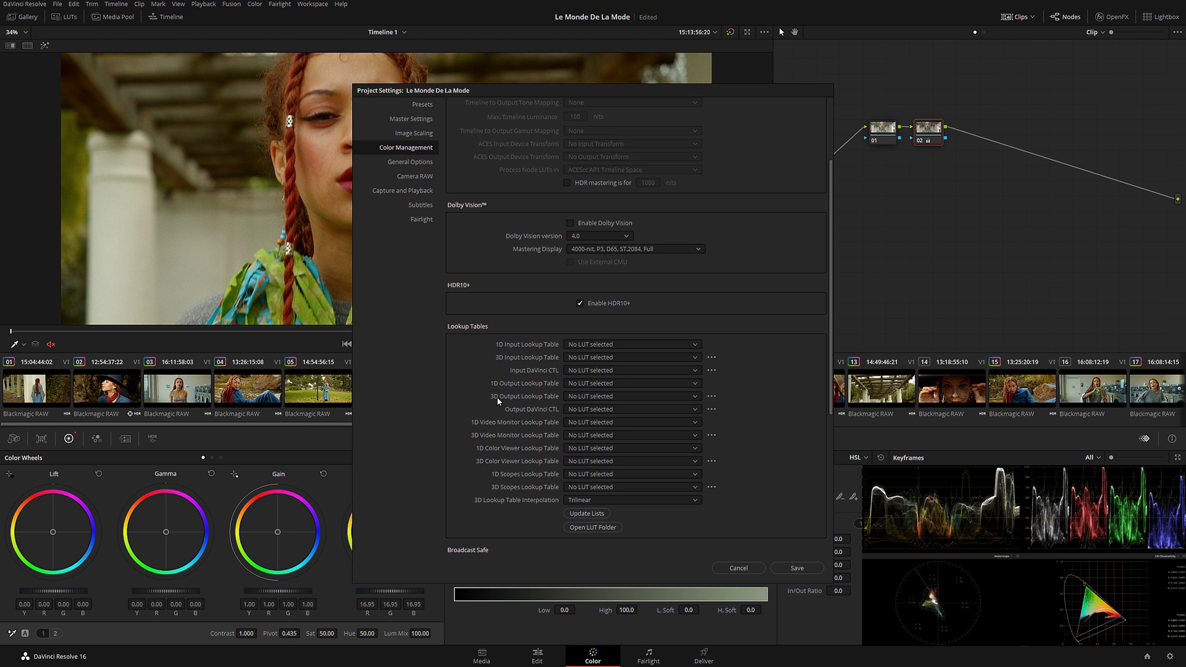
click(585, 399)
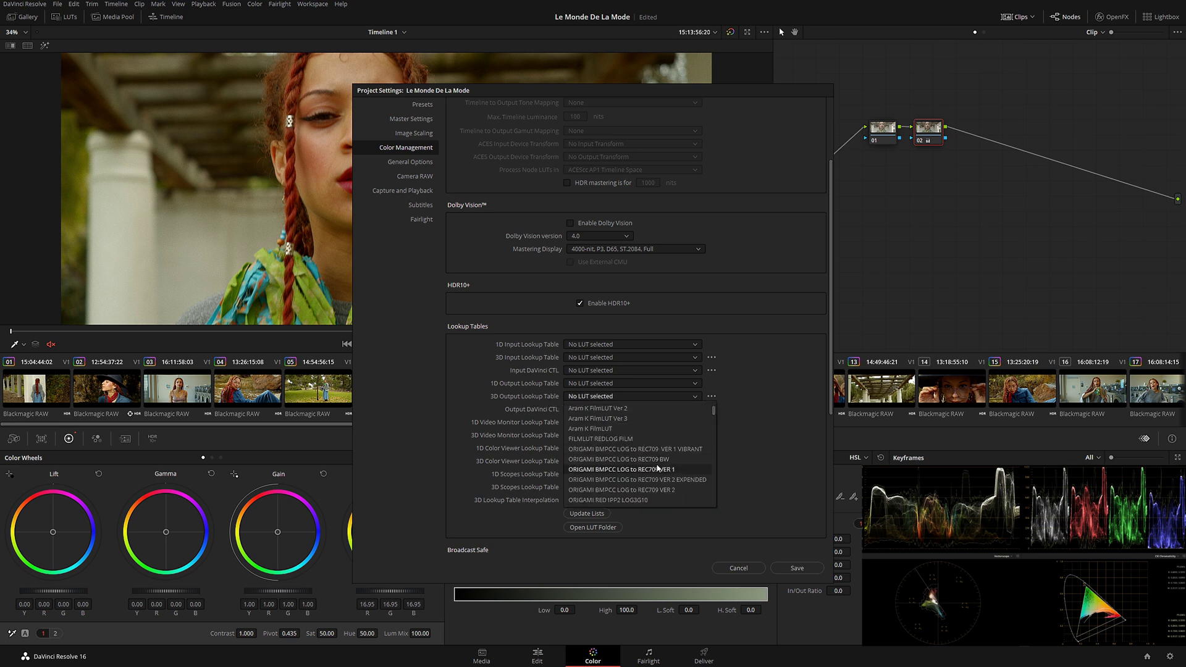
click(679, 482)
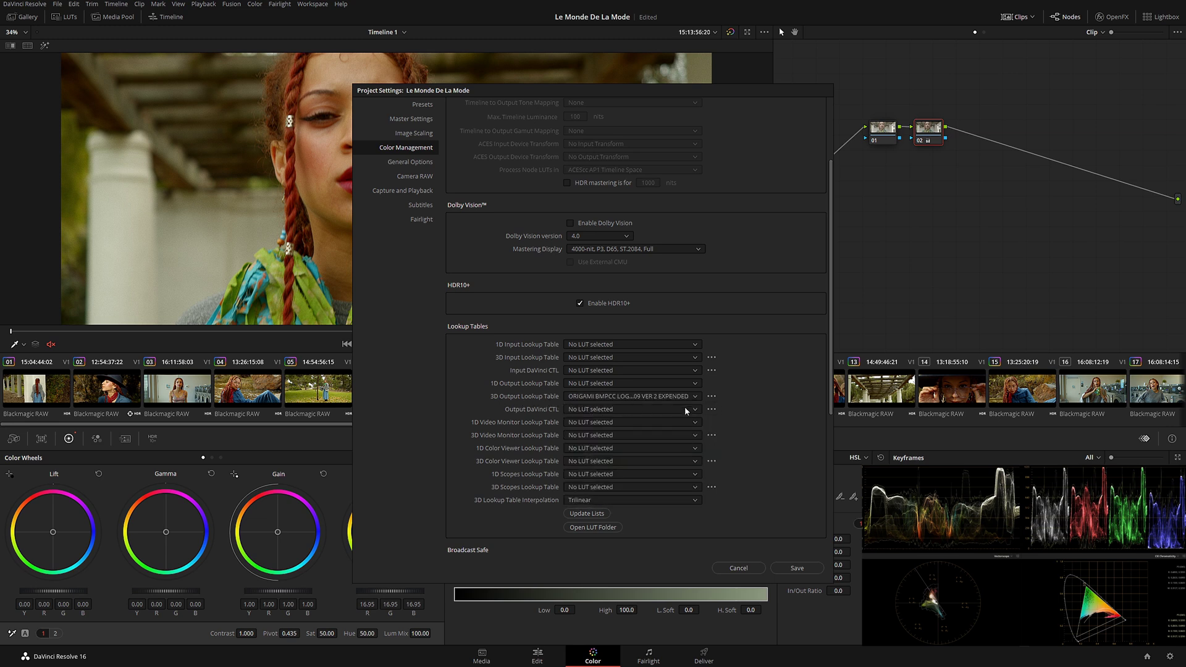
click(797, 568)
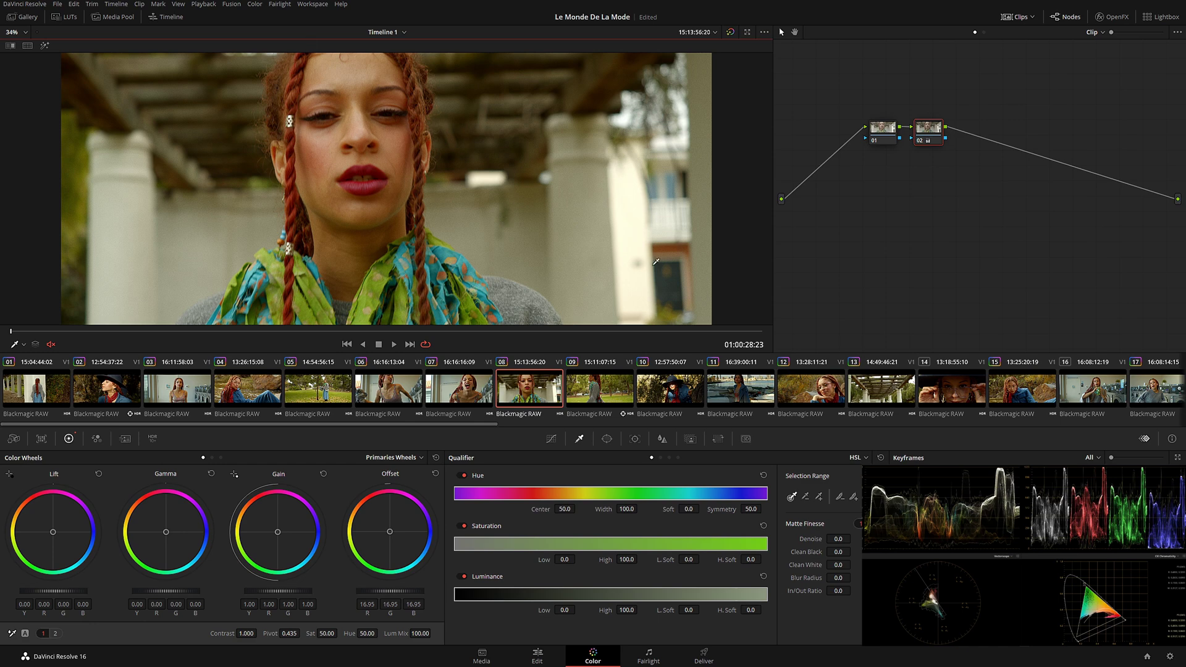
- Toggle clip 01's node 02 off and on mid-clip to compare, then select clip 03
click(46, 392)
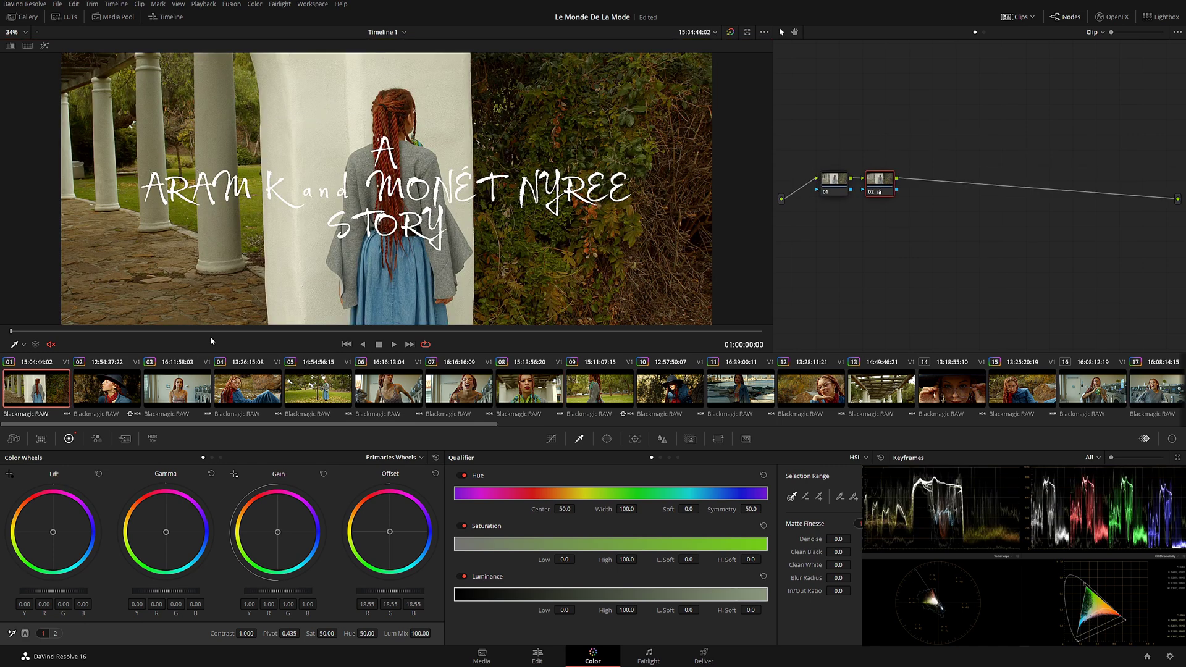
drag(213, 332, 466, 331)
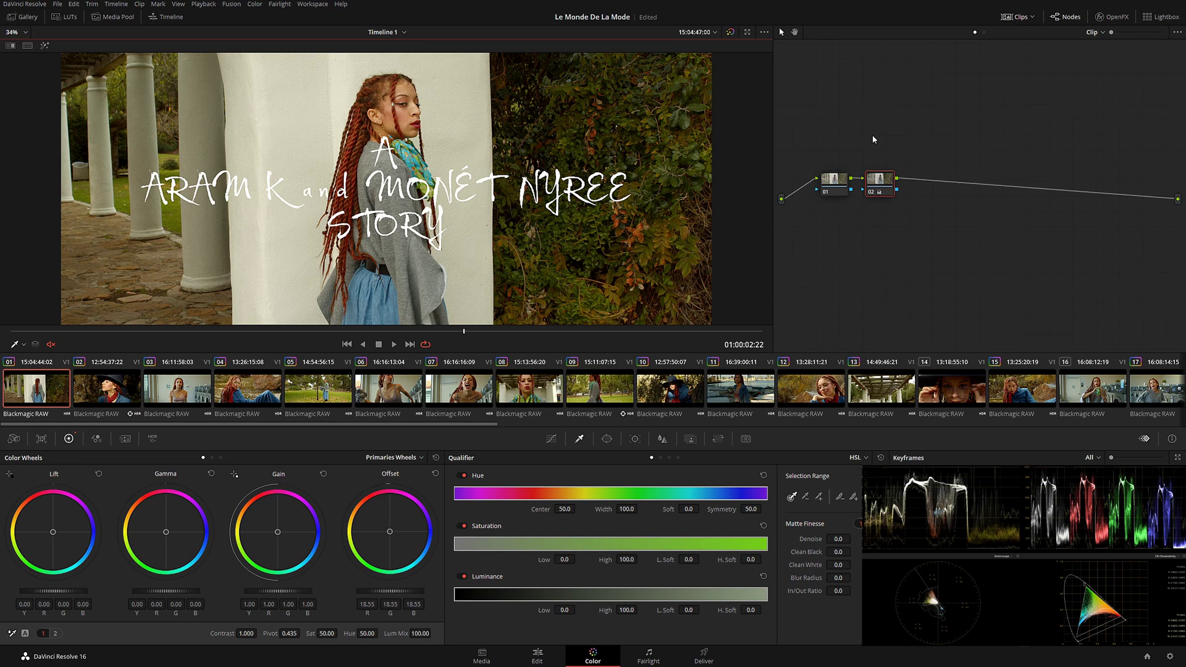
key(ctrl+d)
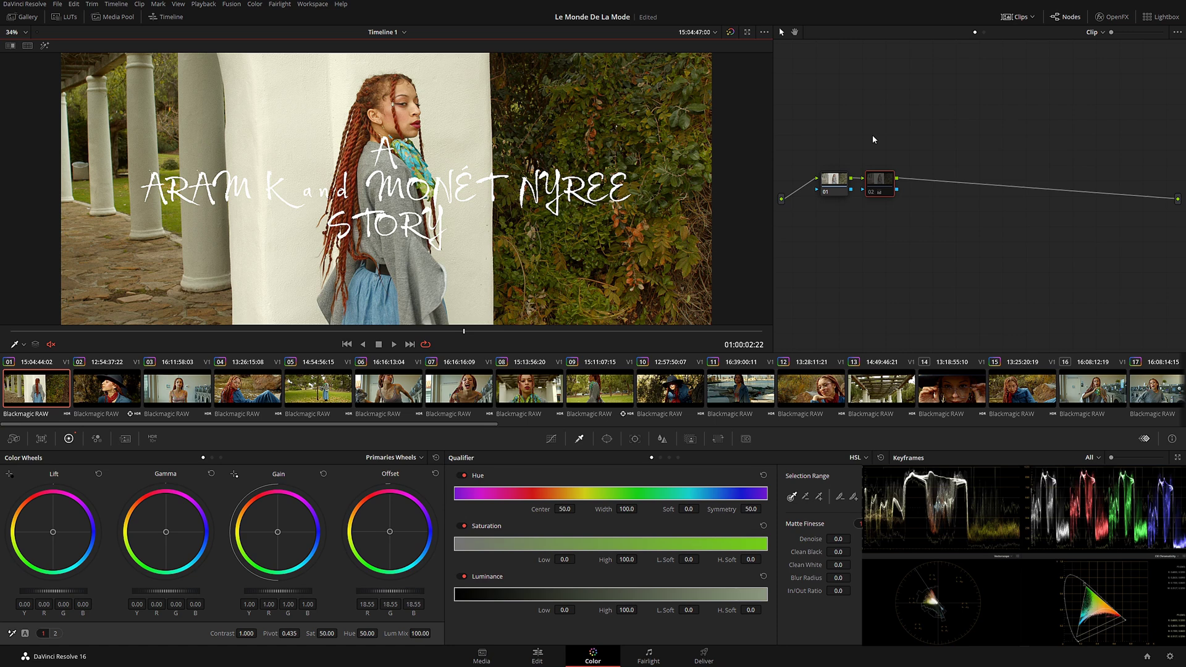
key(ctrl+d)
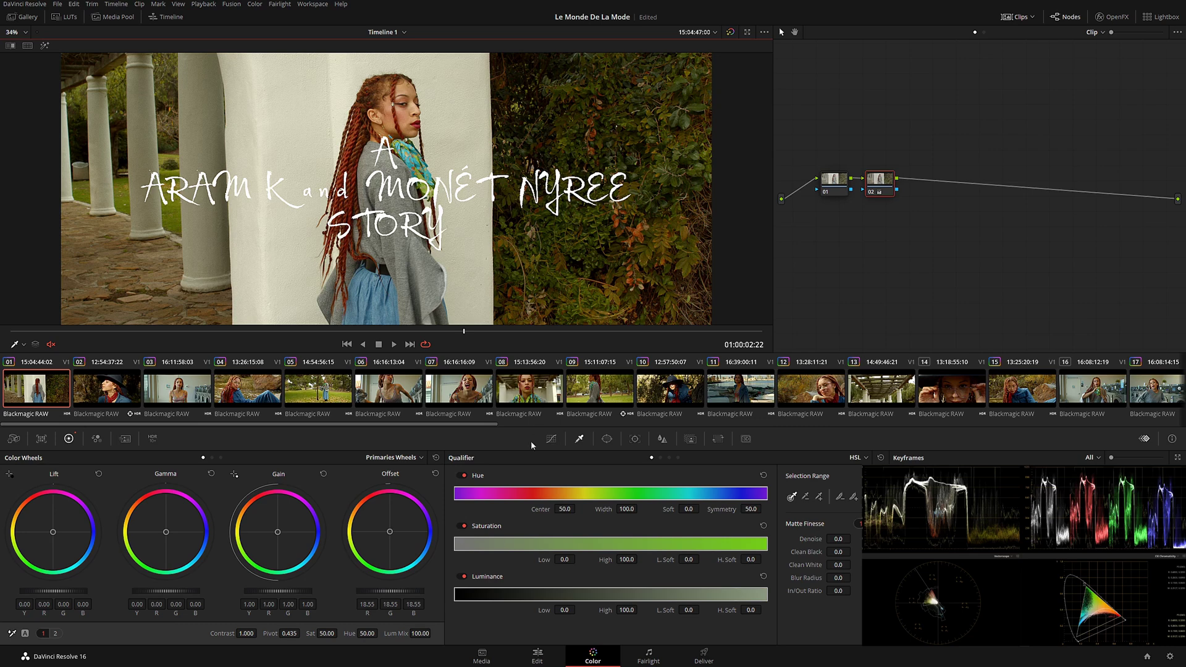
click(175, 397)
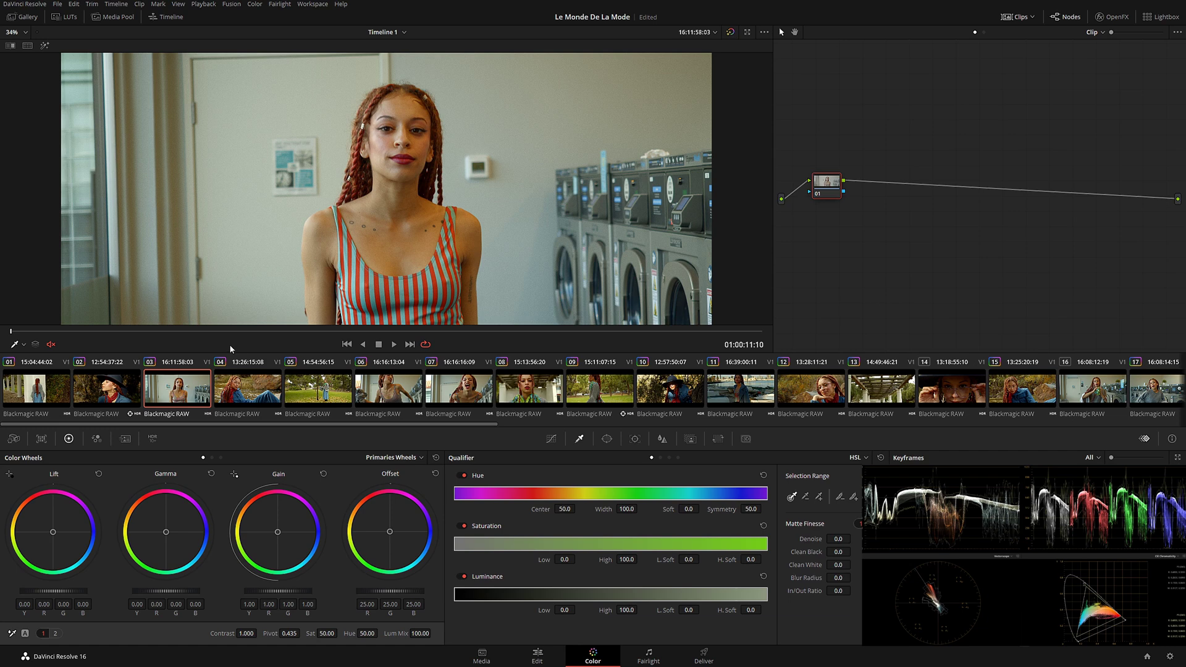
- Play the laundromat clip and inspect a frame in the enlarged viewer
key(space)
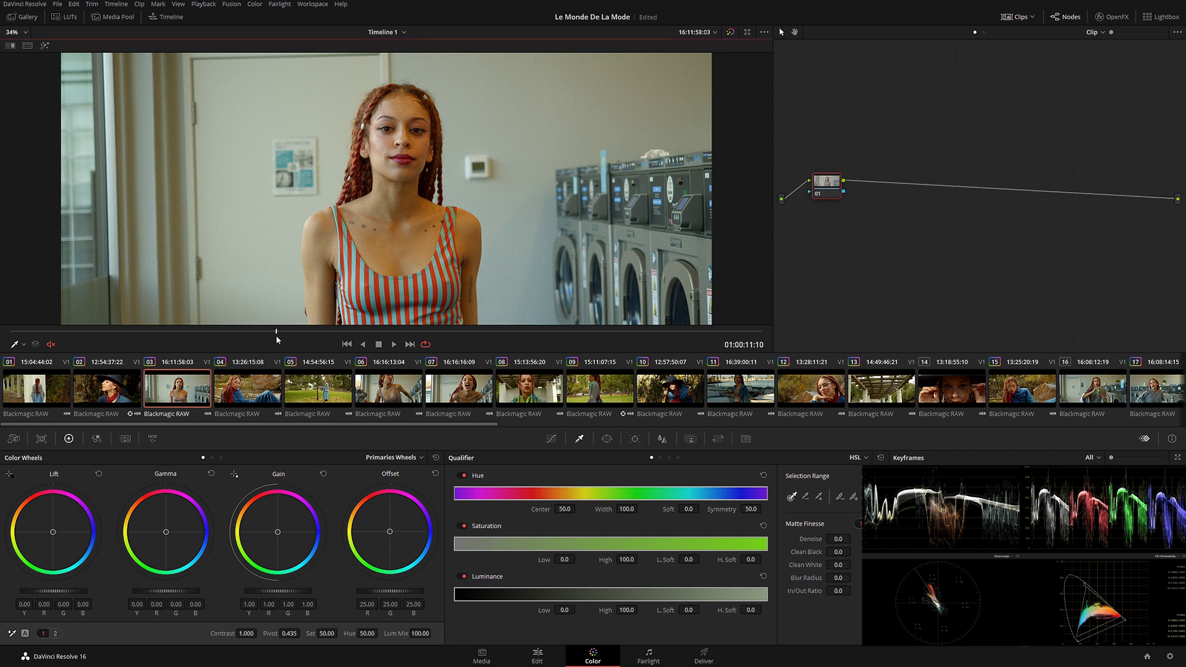
drag(483, 344, 147, 349)
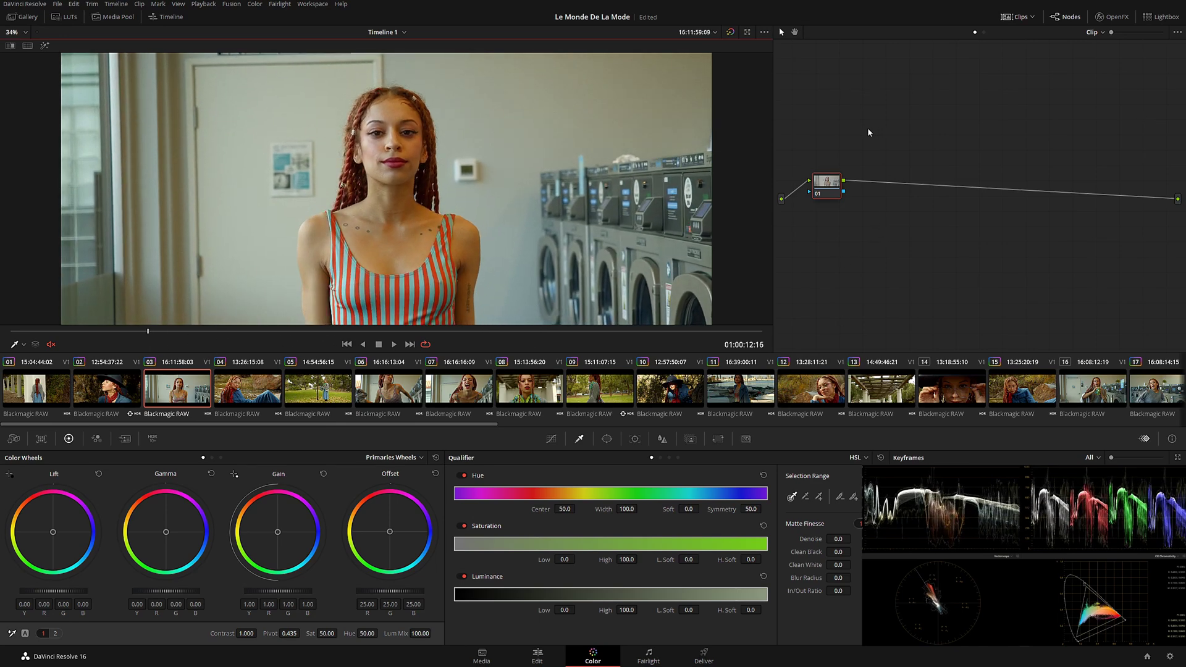
key(space)
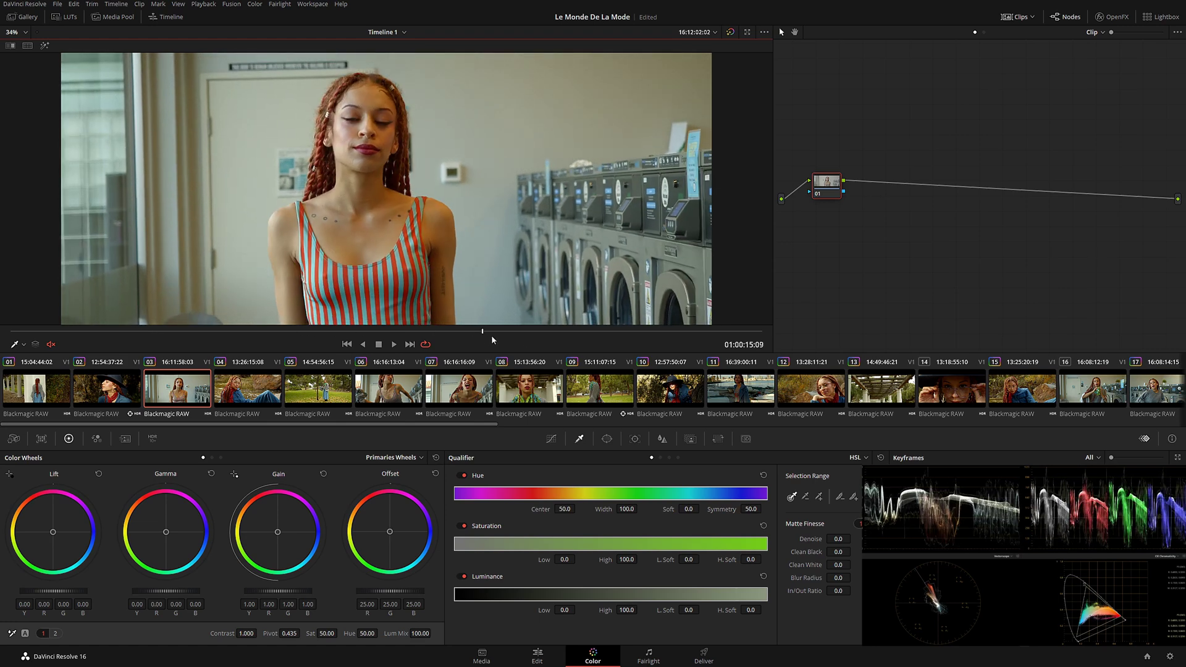
click(218, 343)
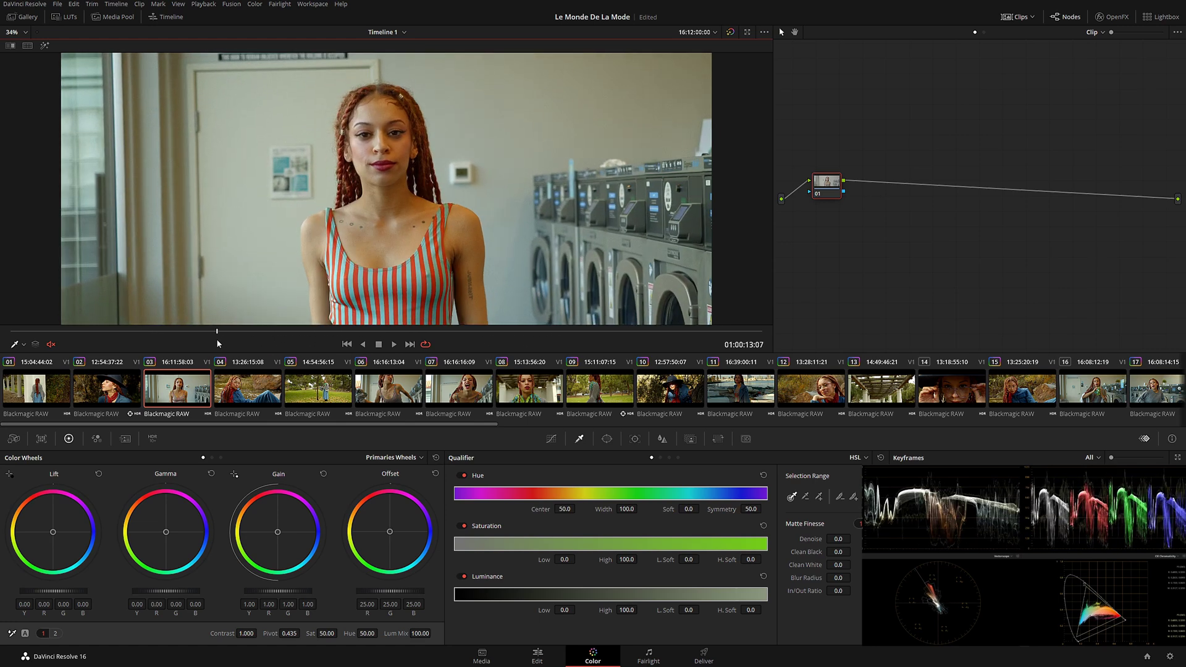
key(alt+f)
scroll(611, 359, up, 6)
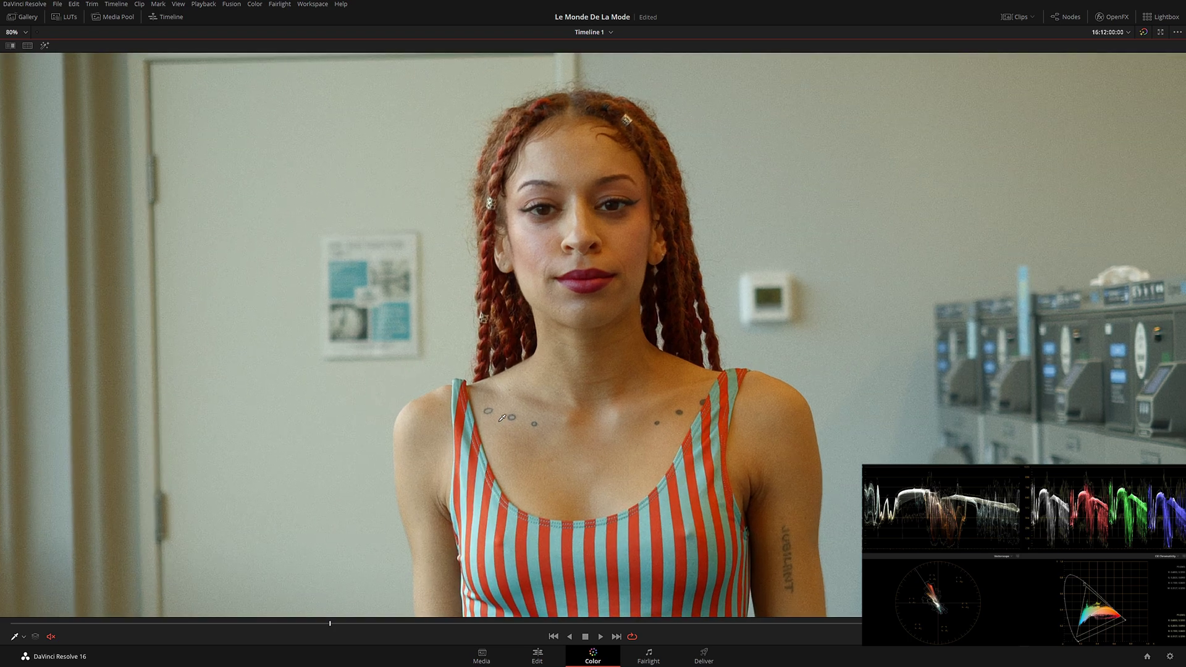
scroll(611, 329, down, 2)
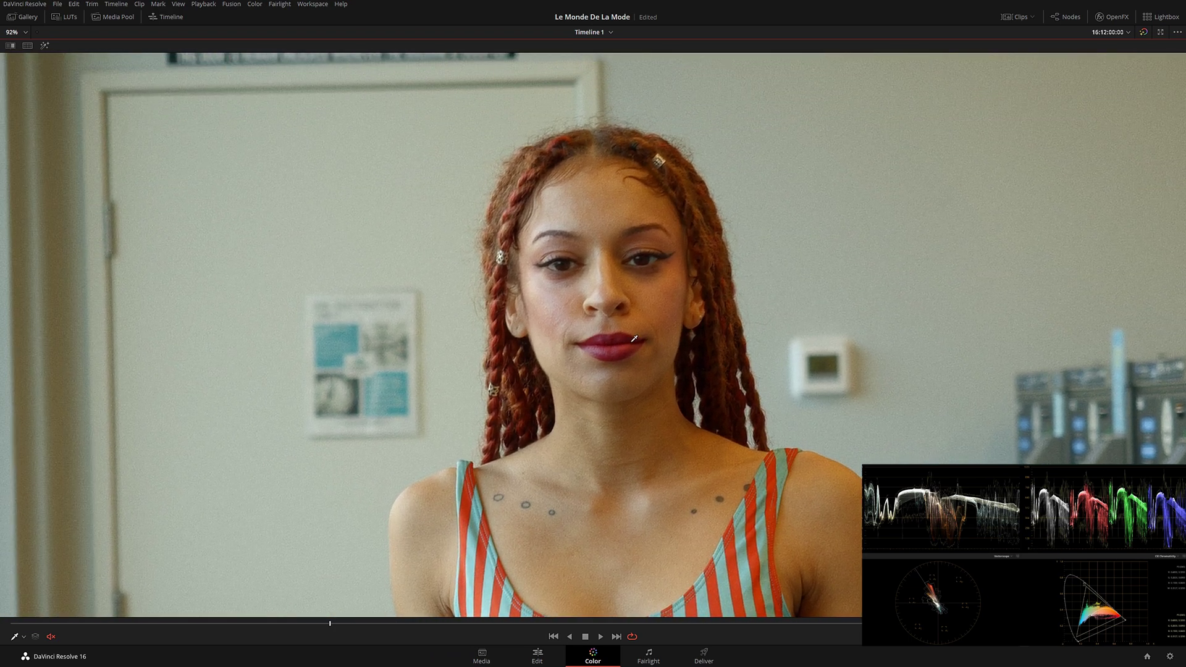
scroll(641, 305, up, 2)
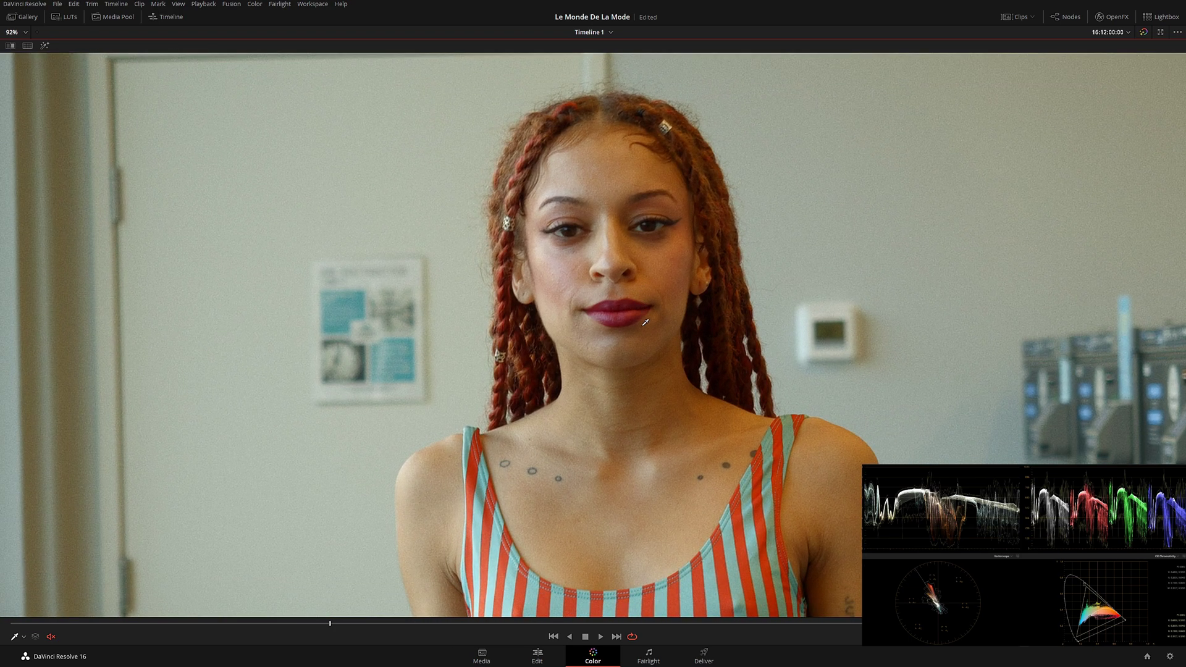
key(alt+f)
- Review the grades of clips 05, 06, 07, 08 and 09 in turn
click(302, 392)
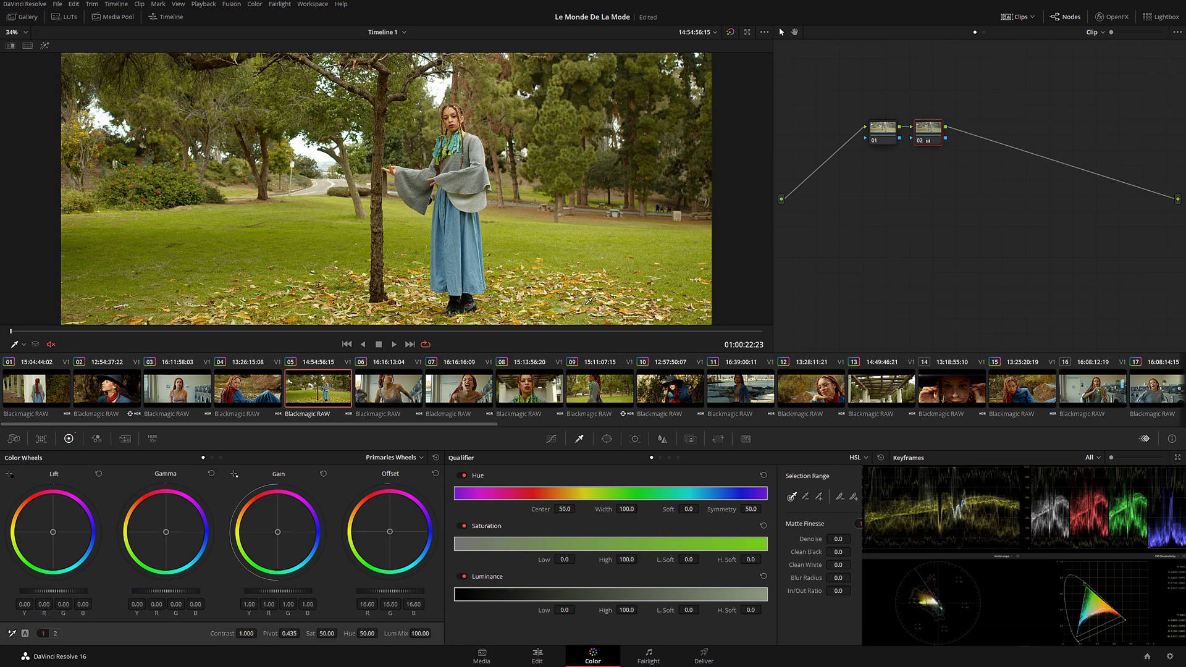
click(399, 394)
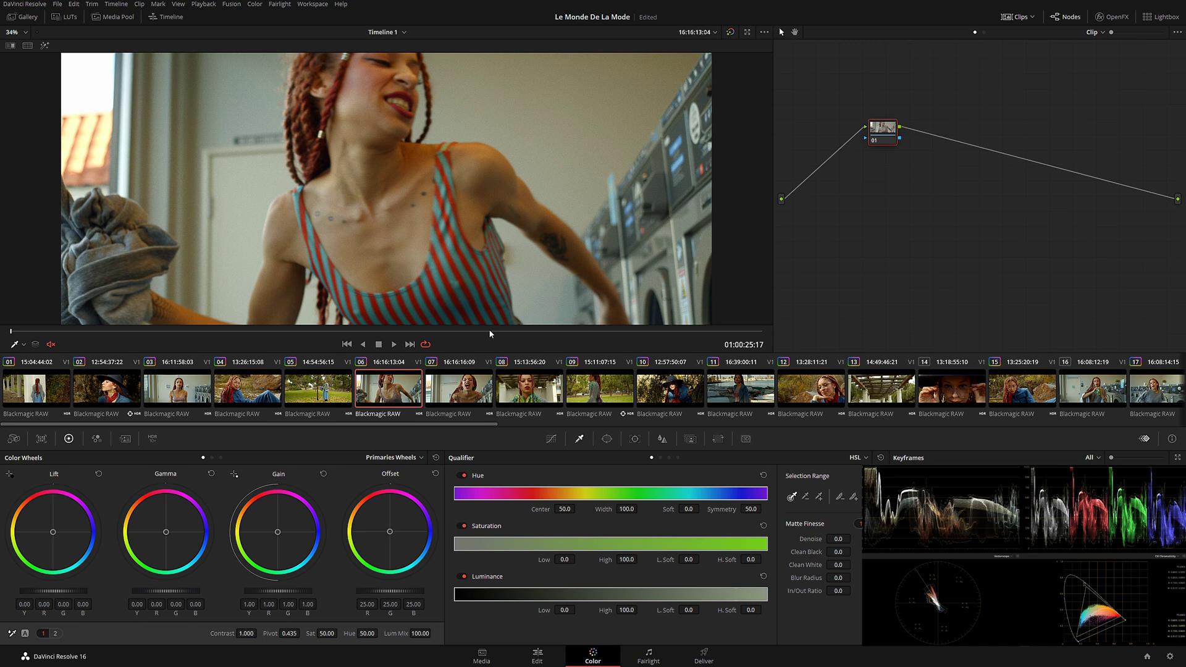
click(467, 383)
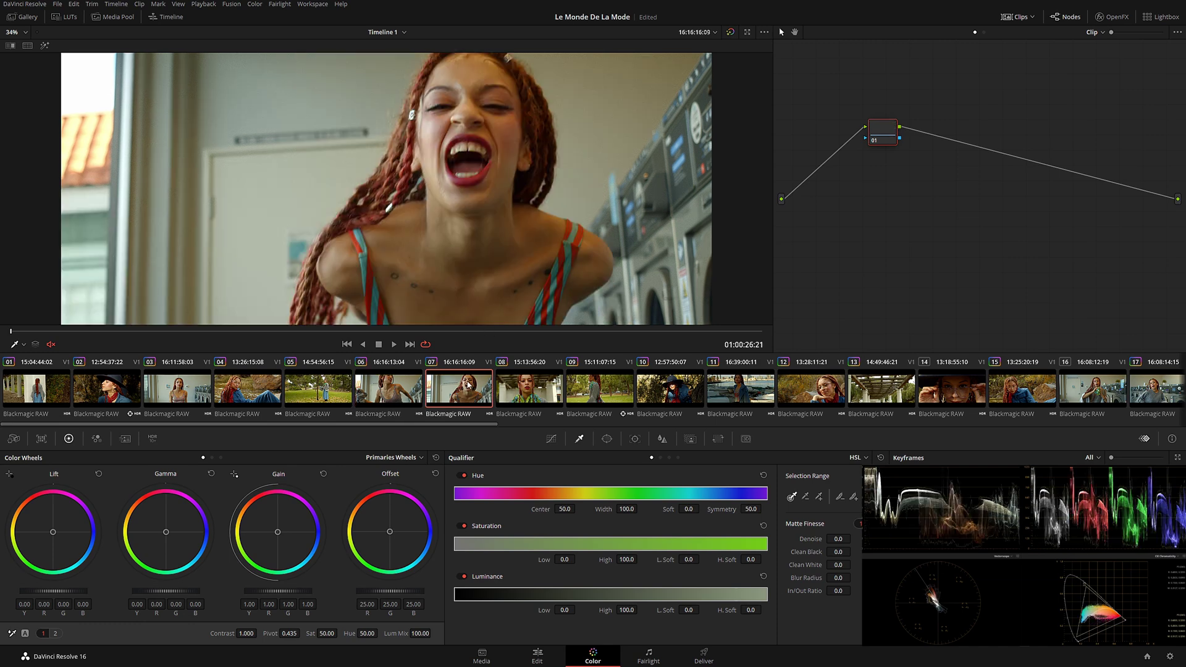
click(519, 398)
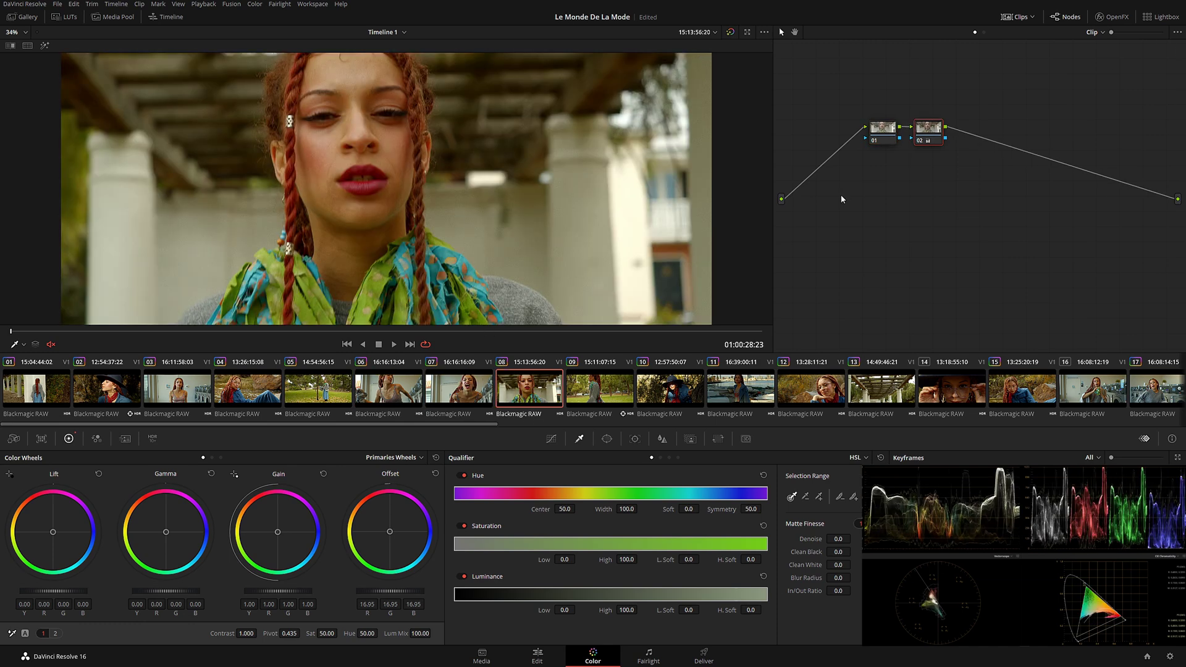
click(589, 407)
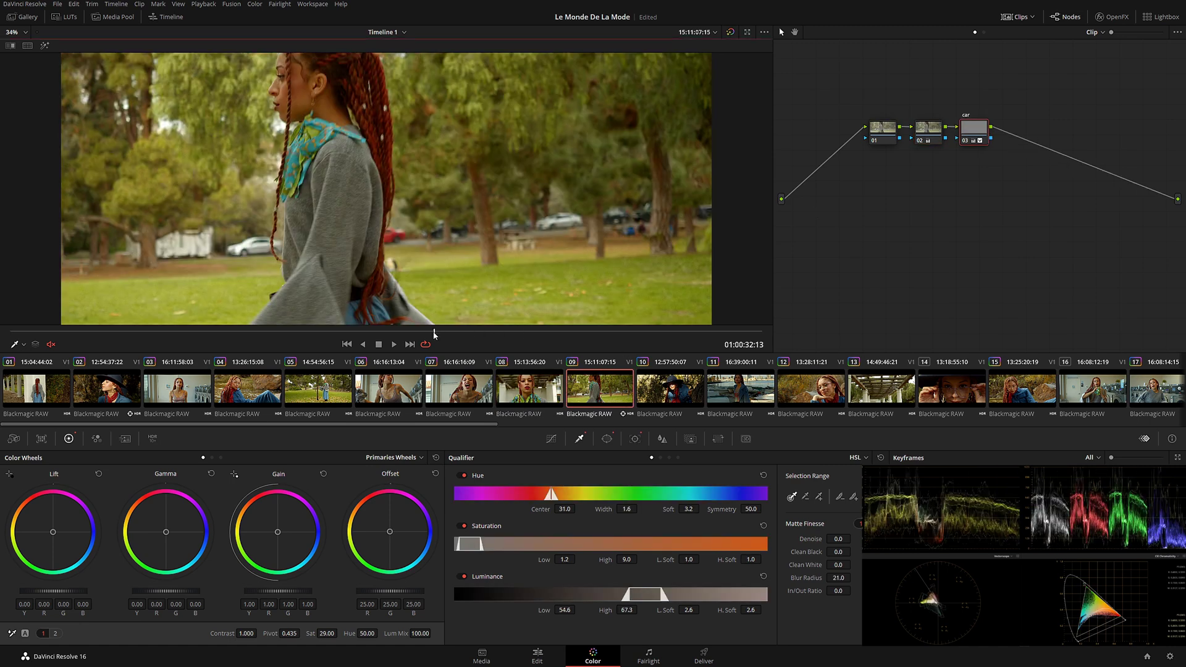
- Show clip 09's circular window on the red car and verify its tracking, then select clip 12
drag(437, 332, 538, 346)
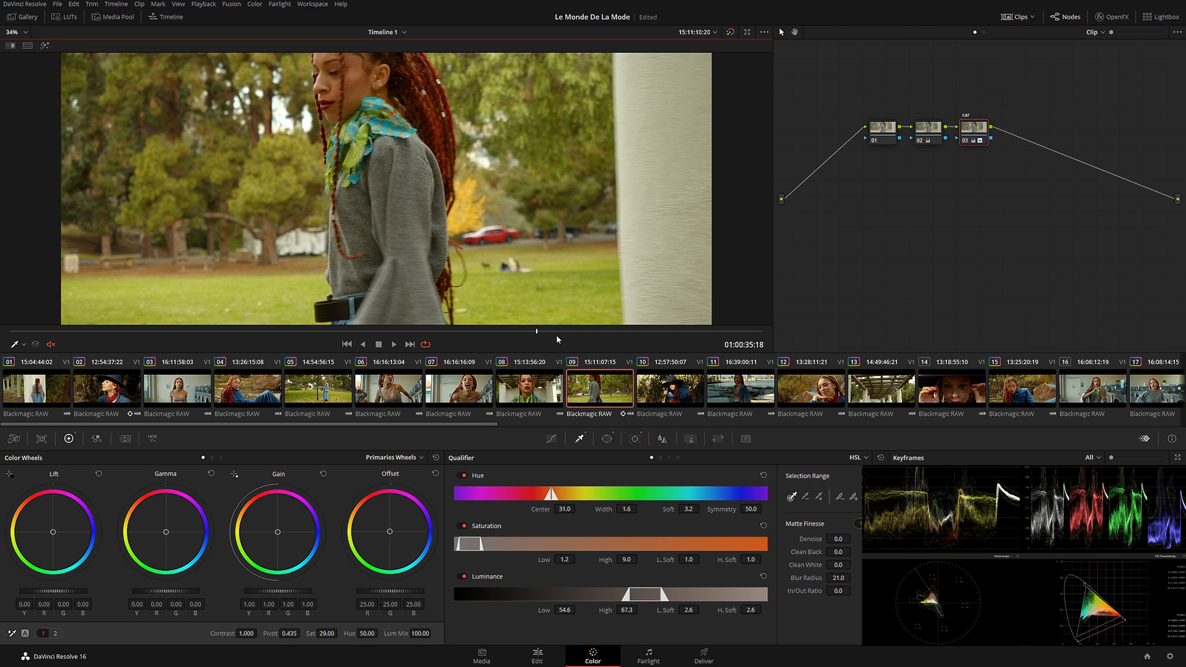
click(606, 438)
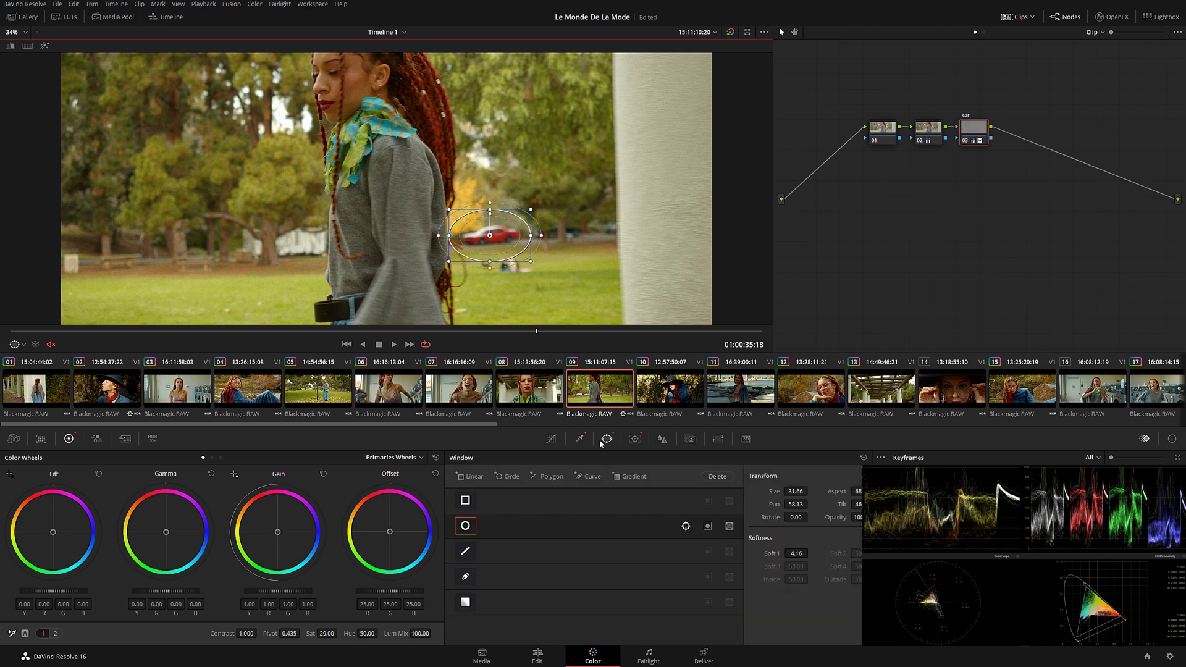
drag(233, 336, 677, 360)
key(j)
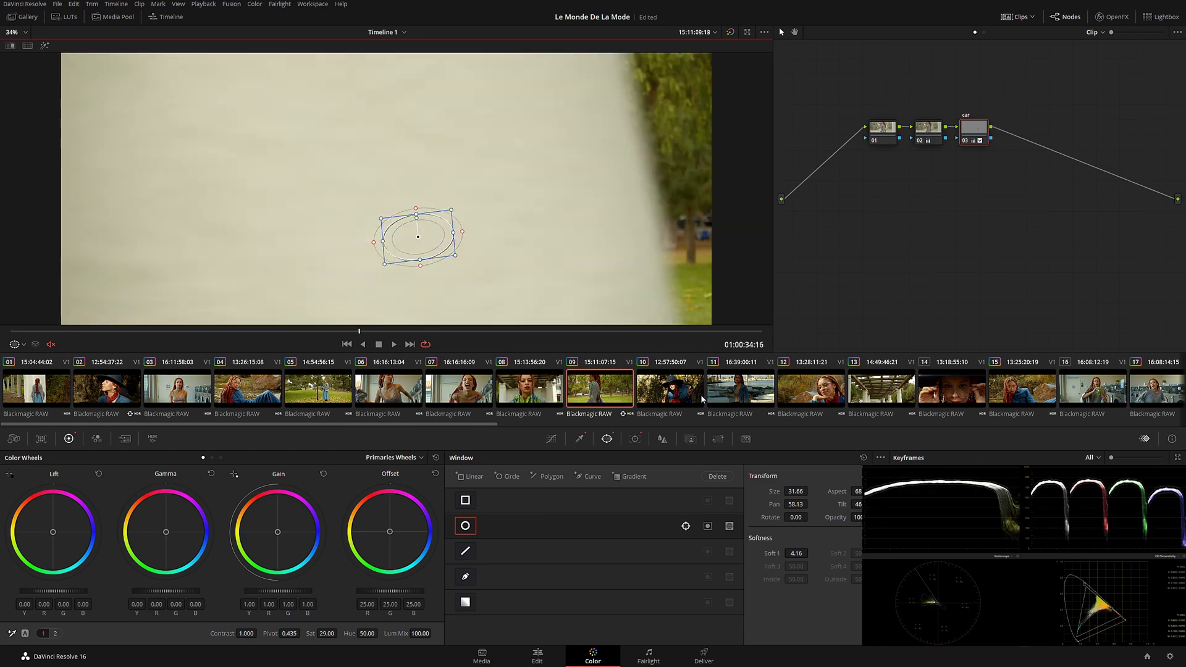
click(803, 389)
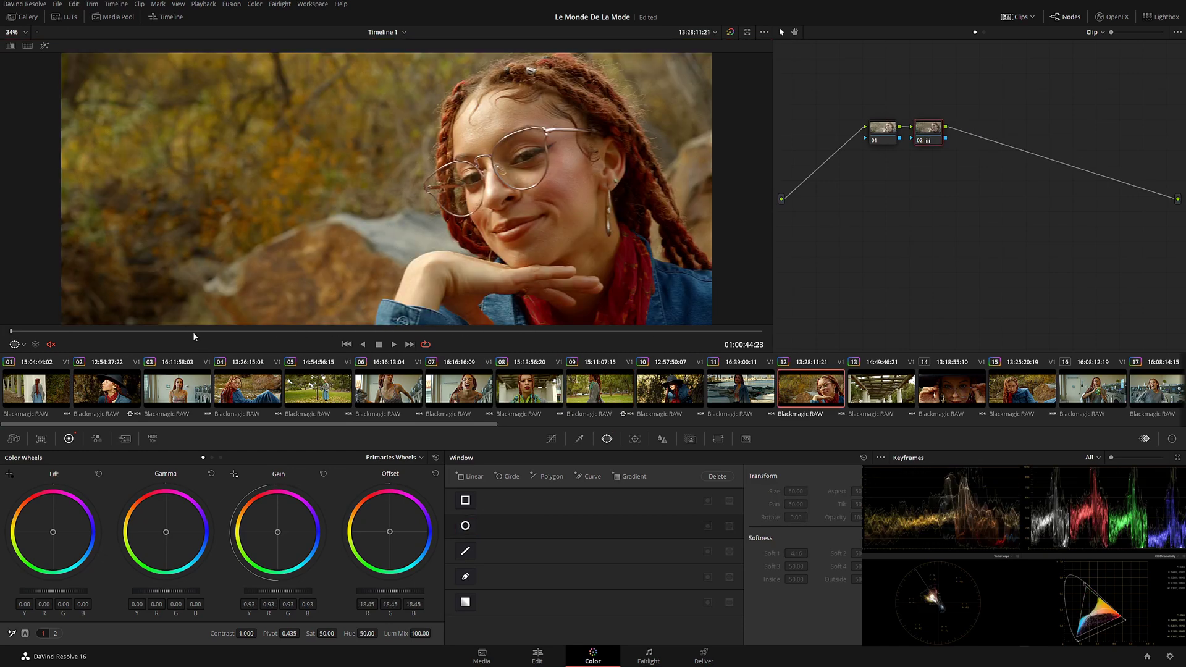
- Compare clip 12 with node 02 disabled and re-enabled
drag(193, 336, 399, 343)
key(ctrl+d)
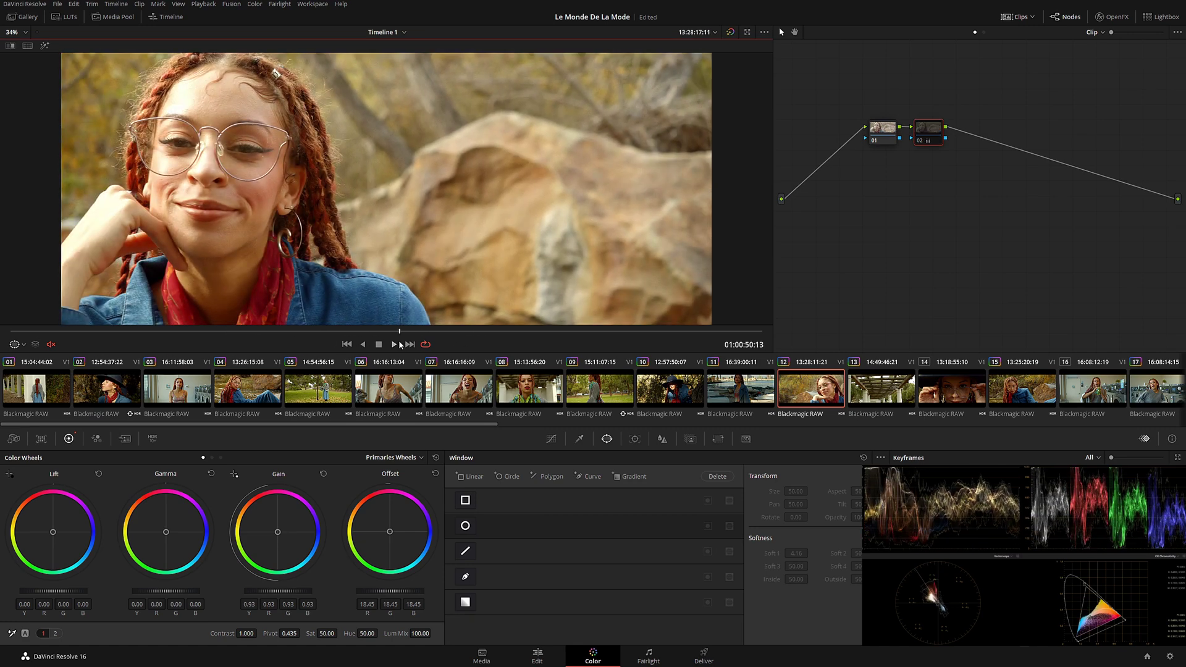
key(ctrl+d)
key(ctrl+d)
key(ctrl+d)
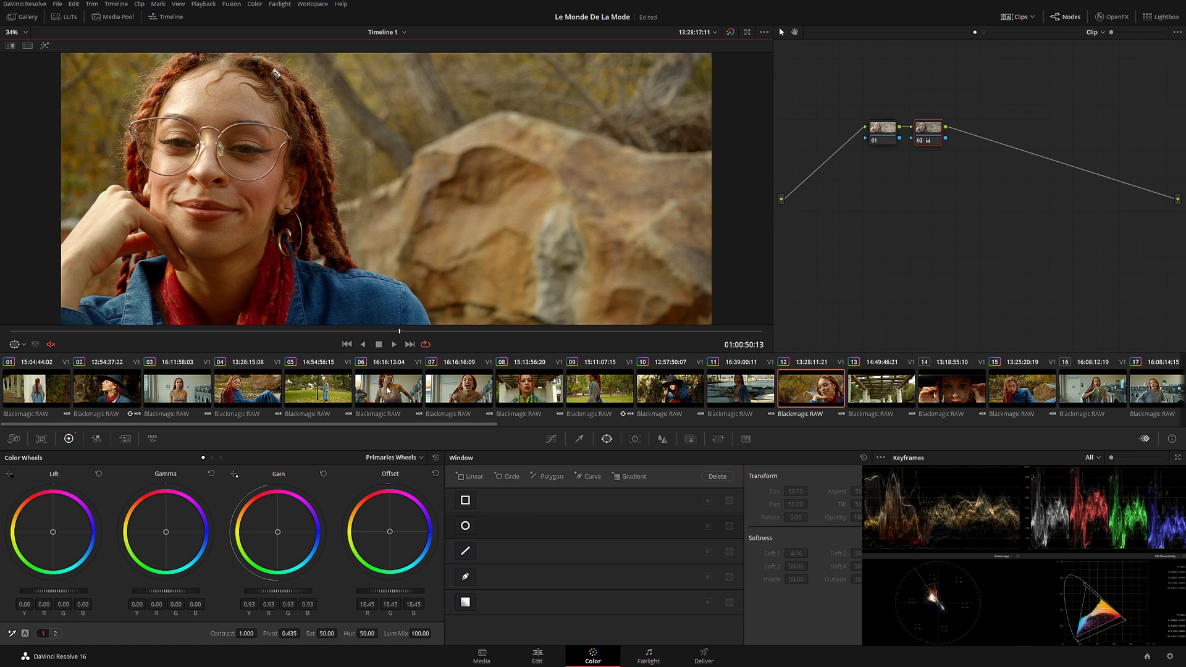
scroll(472, 383, down, 4)
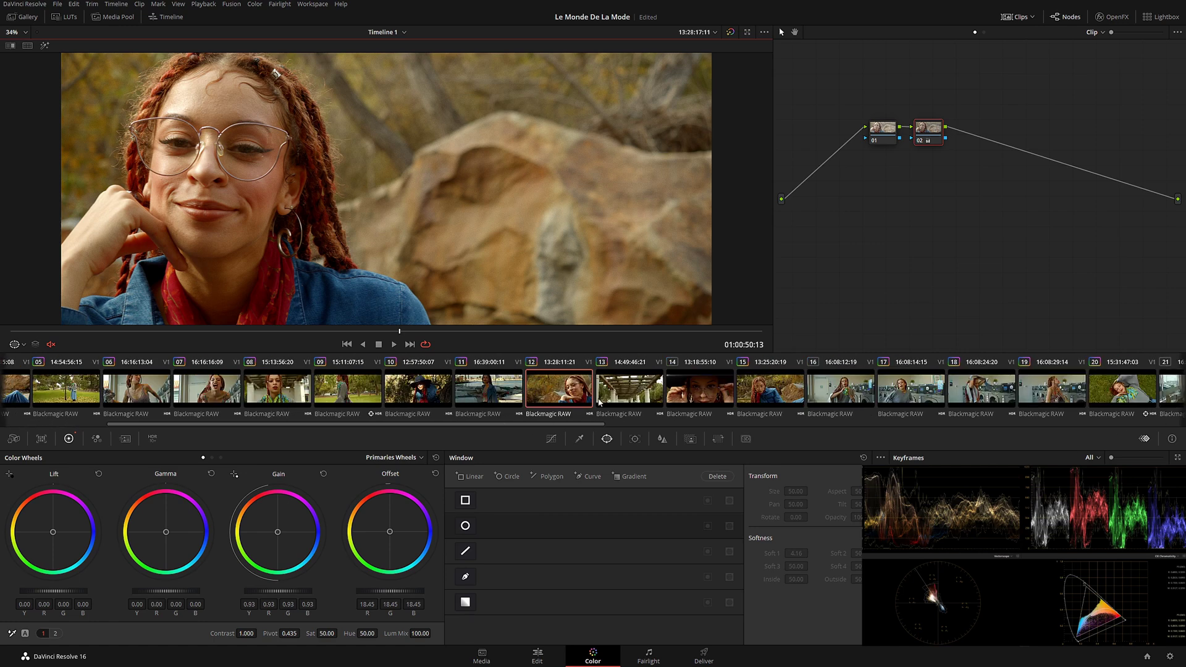
- Compare pergola clip 13 with node 02 toggled, then select glasses close-up clip 14
click(635, 394)
drag(376, 334, 521, 338)
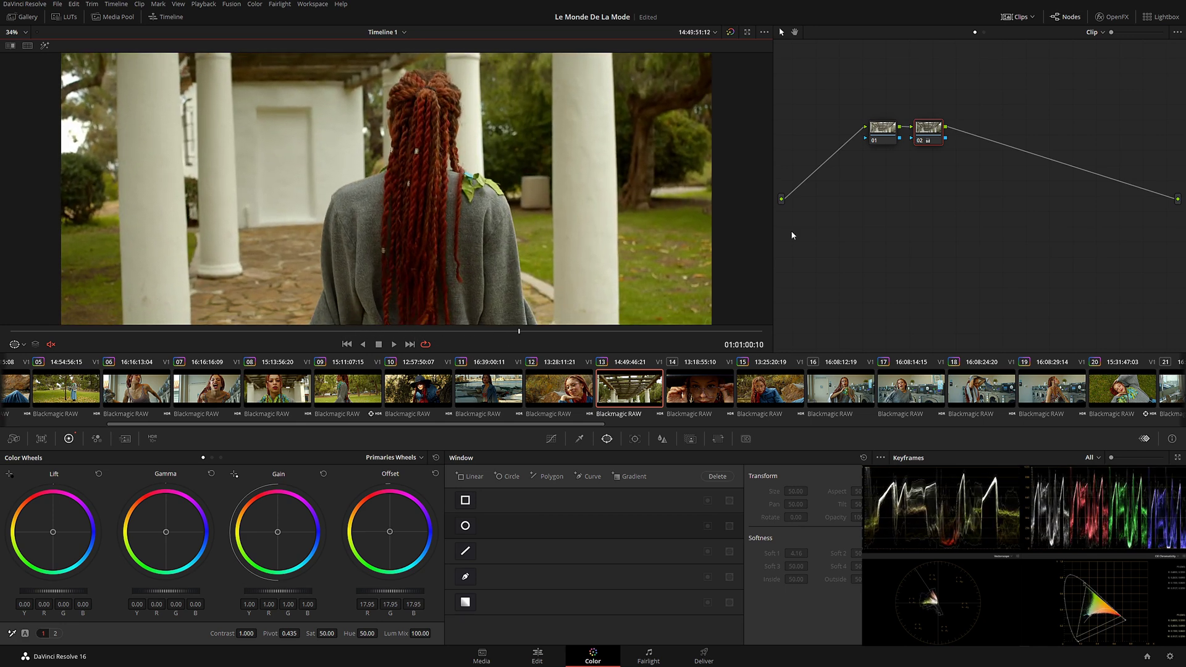
key(ctrl+d)
key(ctrl+d)
key(ctrl+d)
key(ctrl+d)
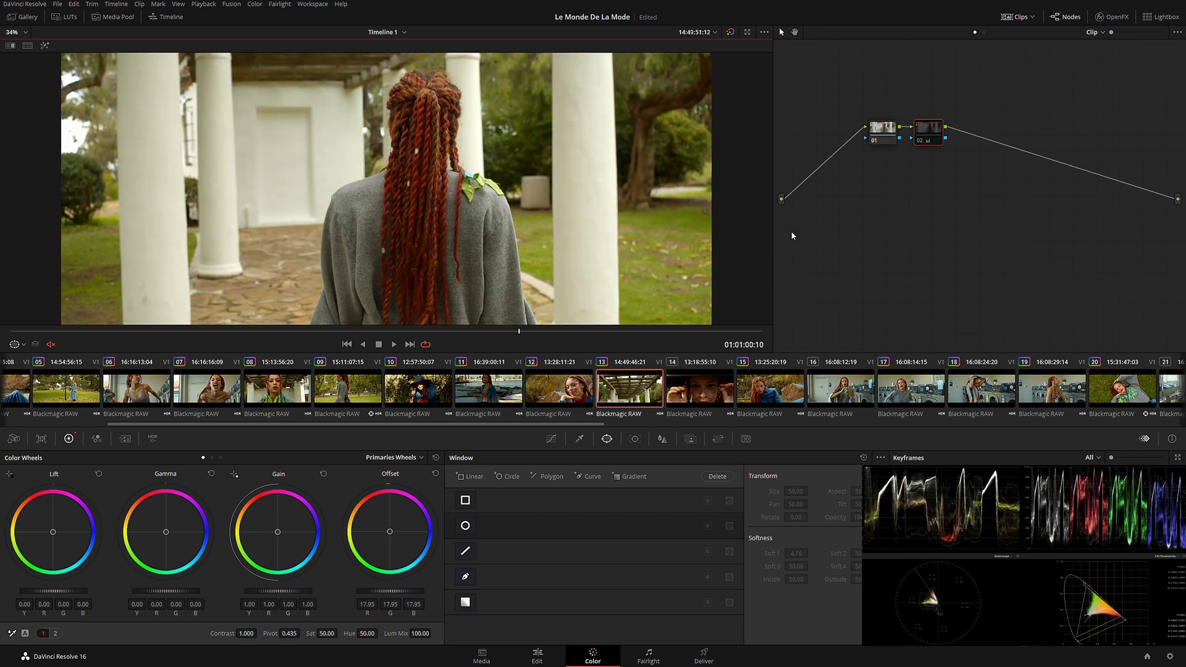
click(717, 390)
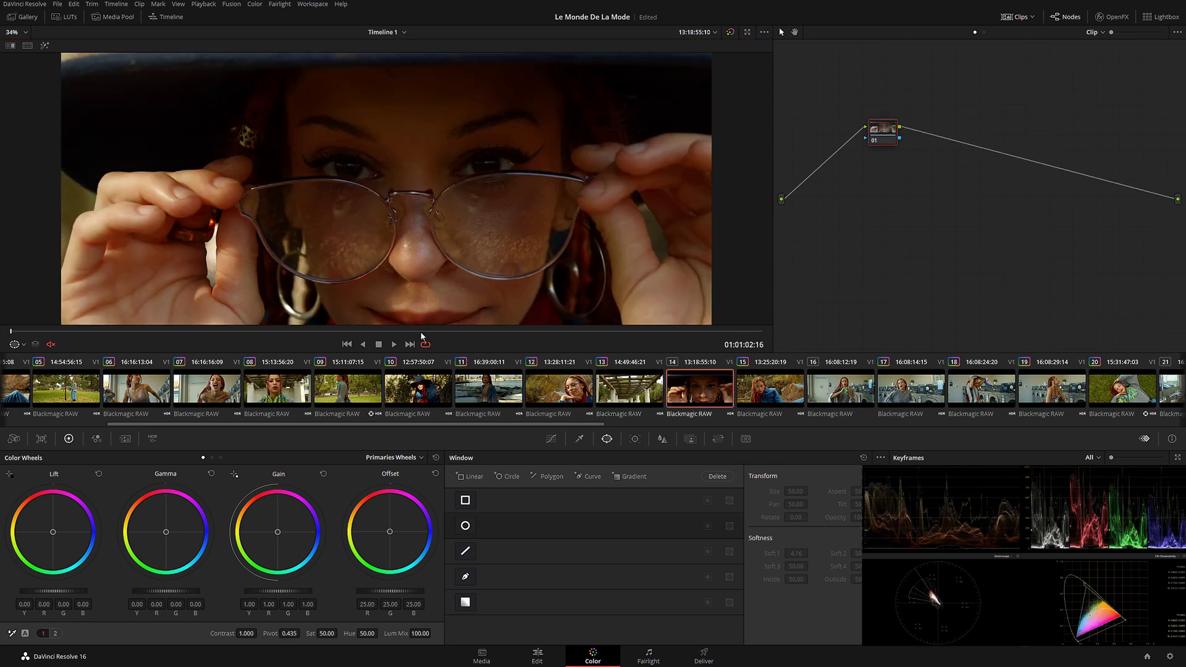
- Scrub clip 14, play it in the enlarged viewer, then resume playback in the normal layout
drag(421, 335, 611, 333)
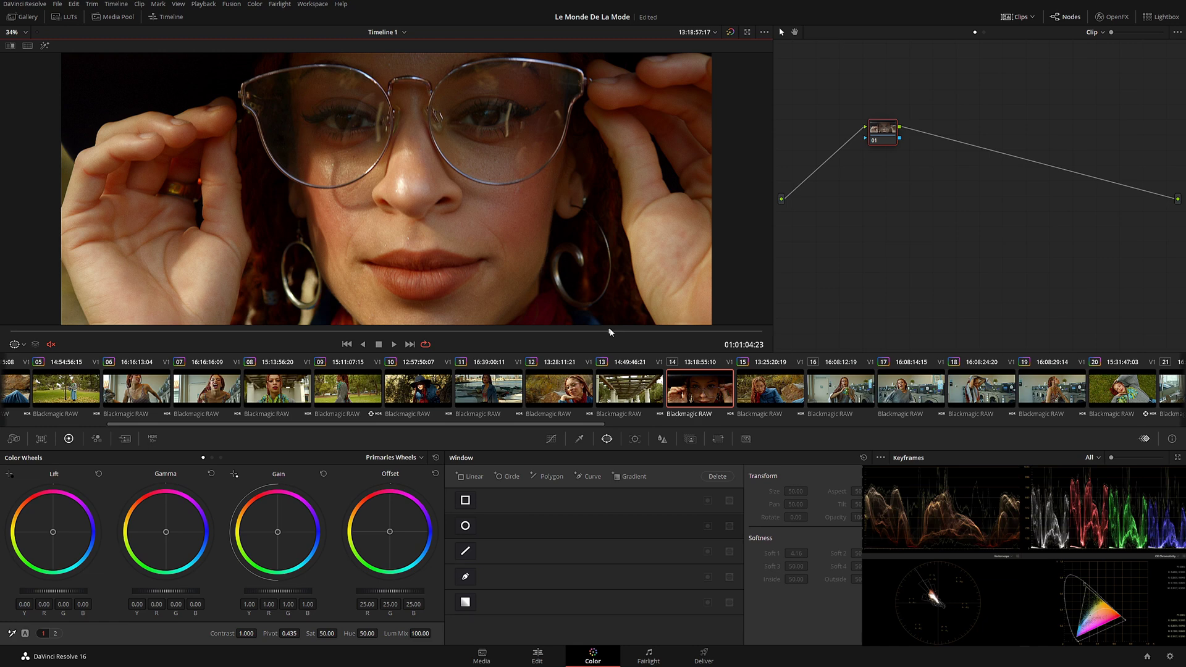
drag(598, 331, 195, 332)
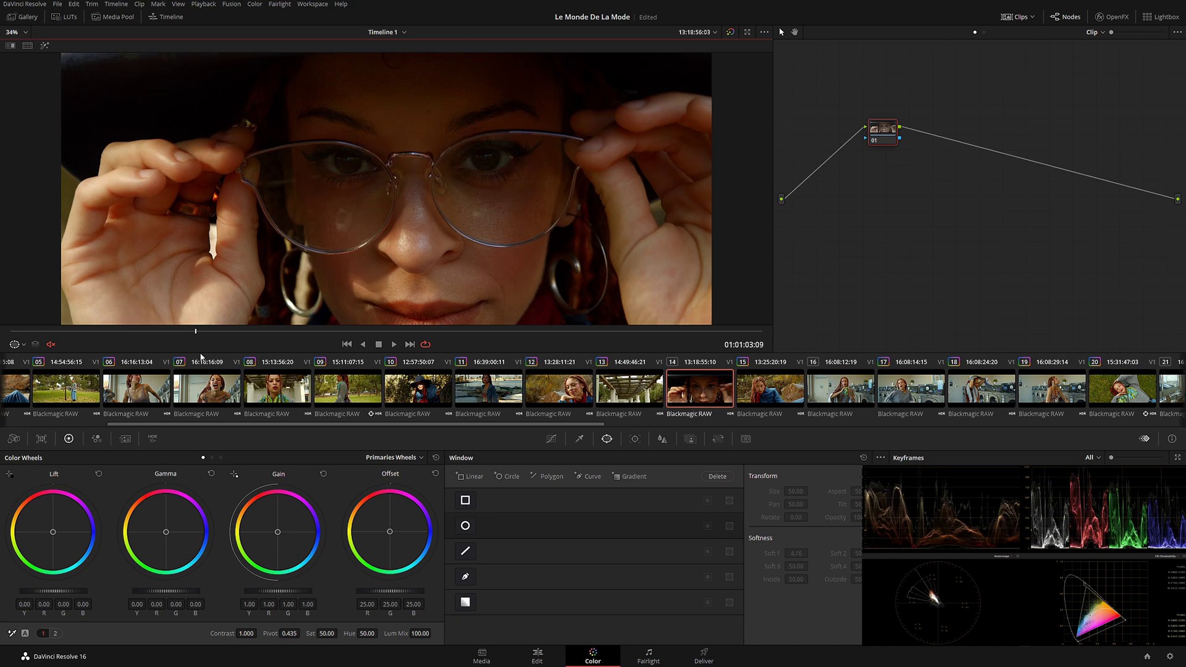
key(alt+f)
key(space)
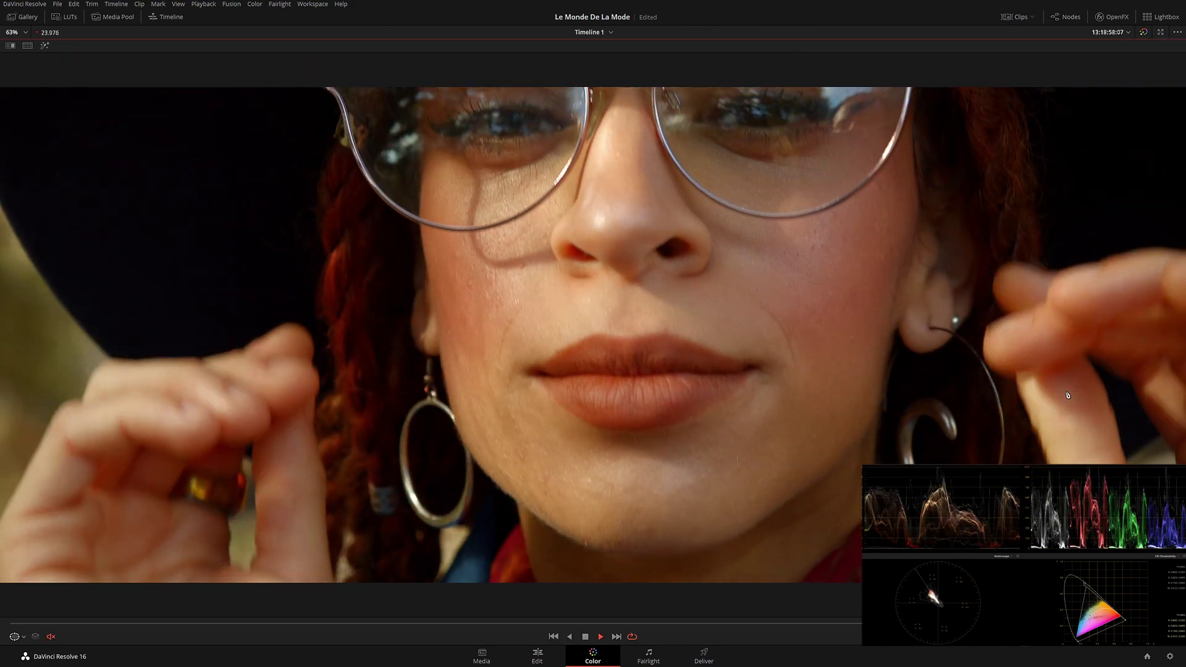
key(space)
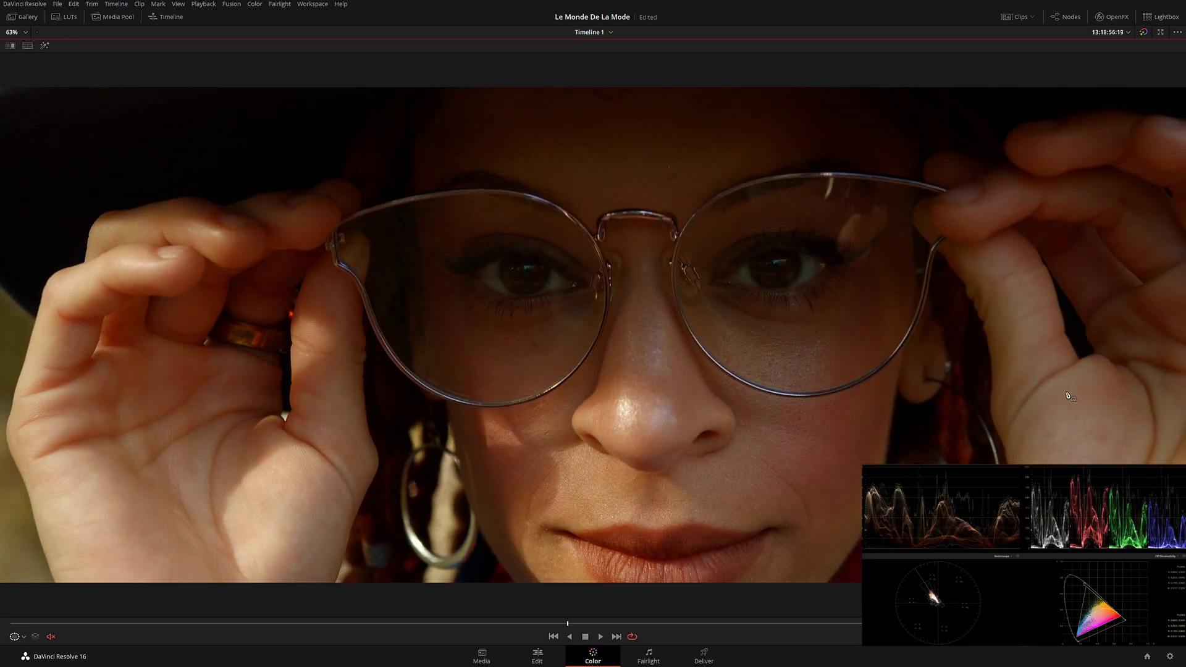
key(alt+f)
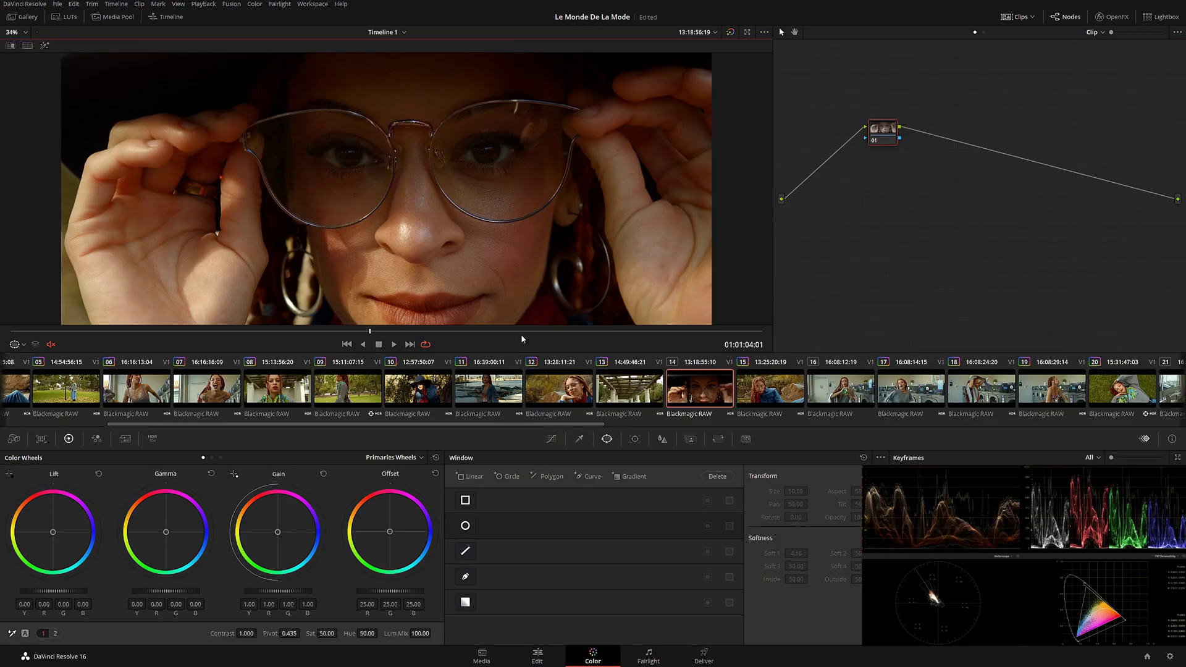
key(space)
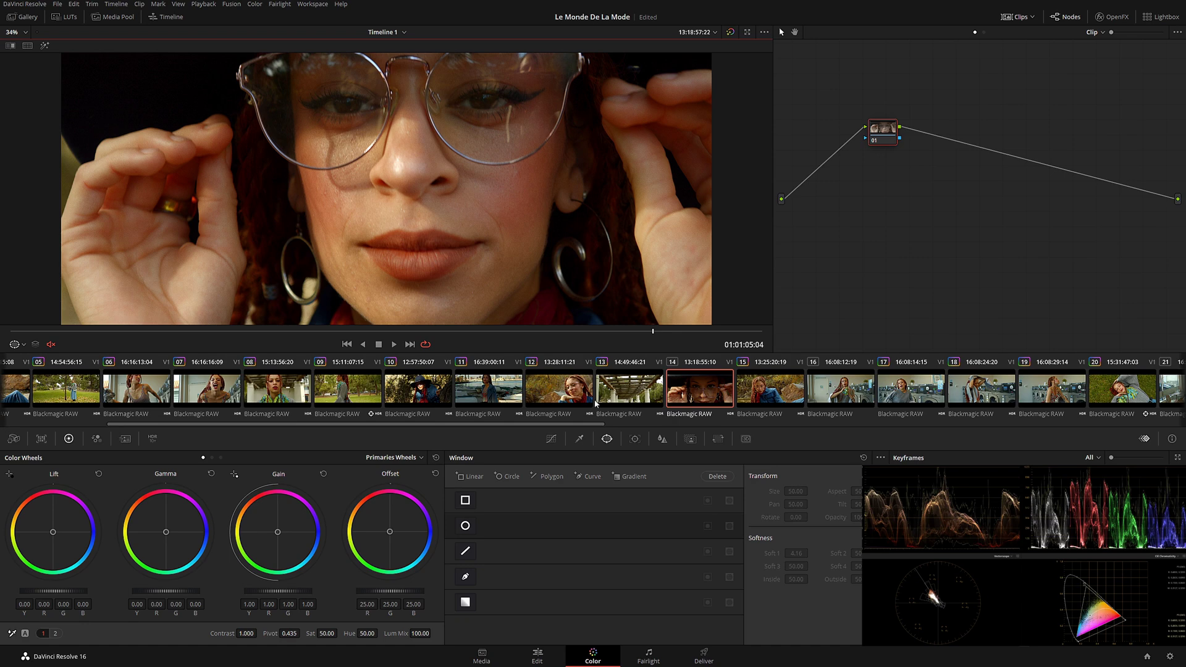
scroll(595, 403, down, 5)
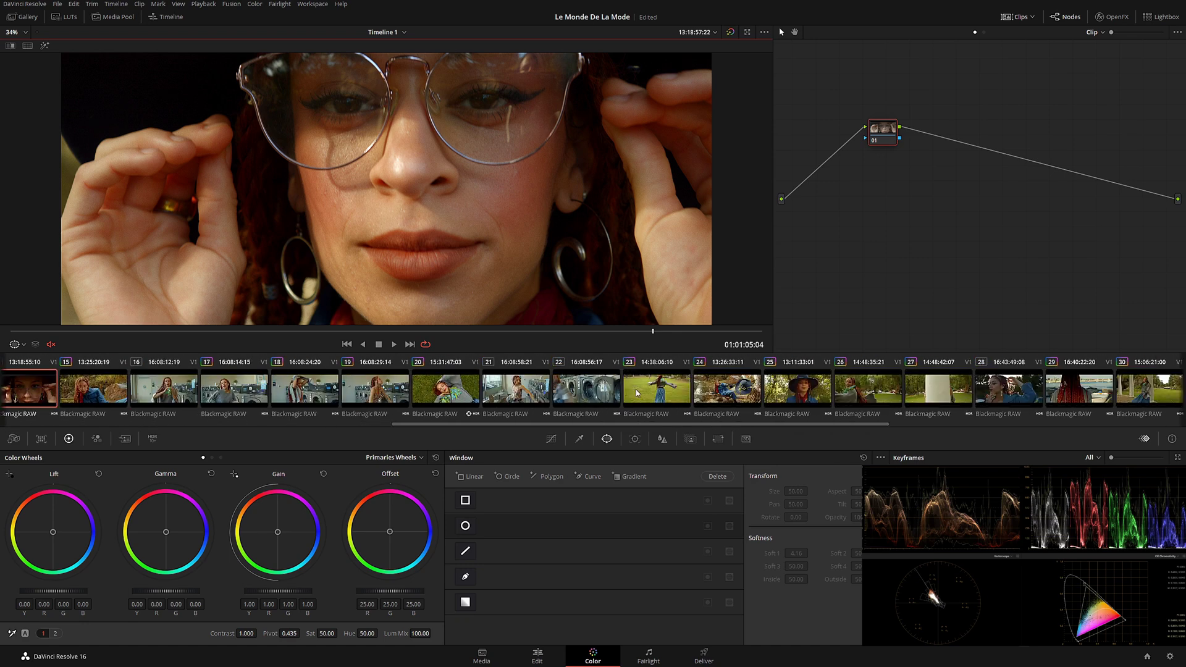
- Play clip 23 of the twirling woman, then select clip 33, the braided portrait
click(661, 393)
key(space)
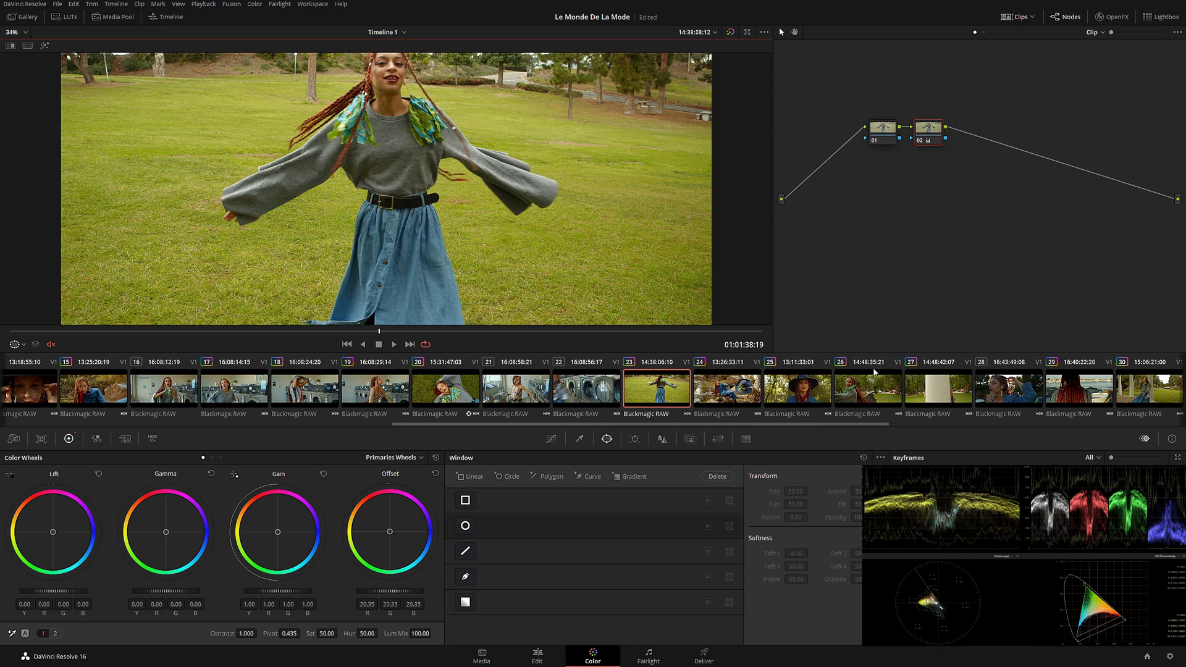
scroll(874, 371, down, 3)
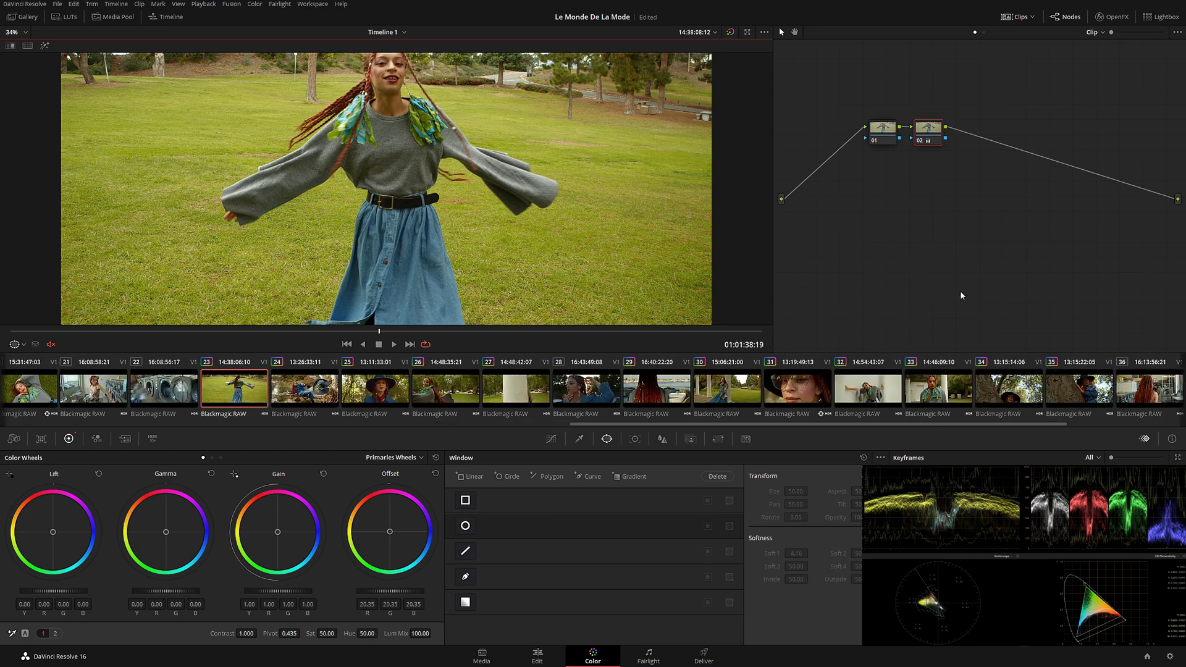
click(926, 386)
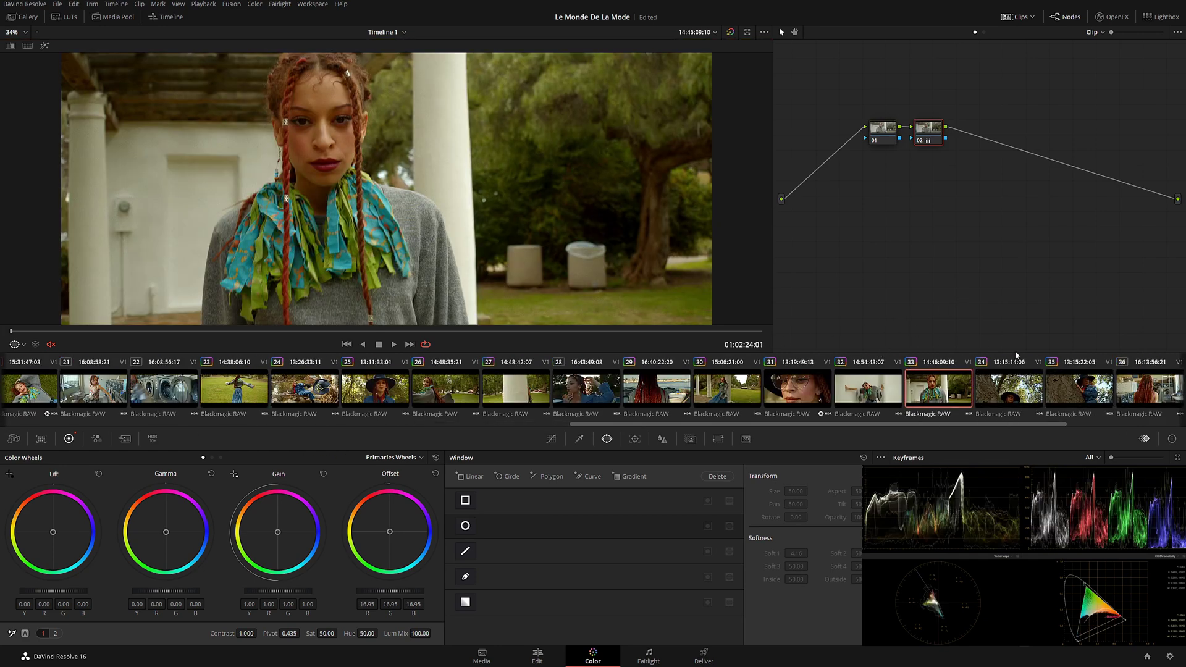
scroll(1001, 395, down, 2)
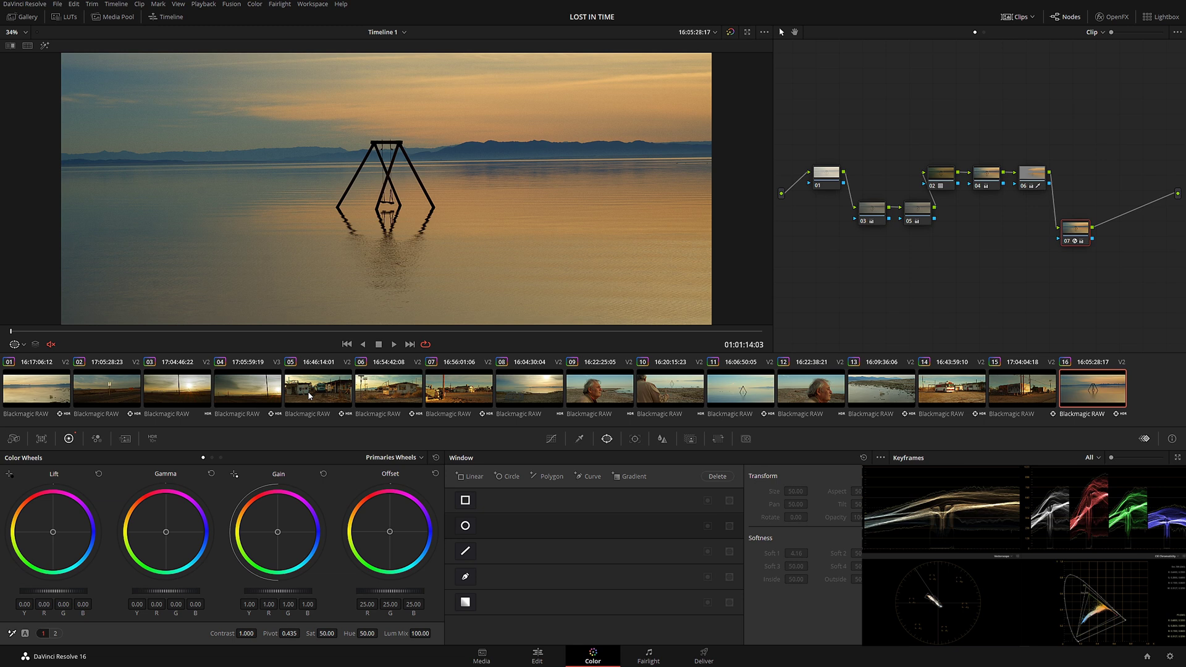
- Select LOST IN TIME's clip 05, the shot of shacks and a bus
click(310, 396)
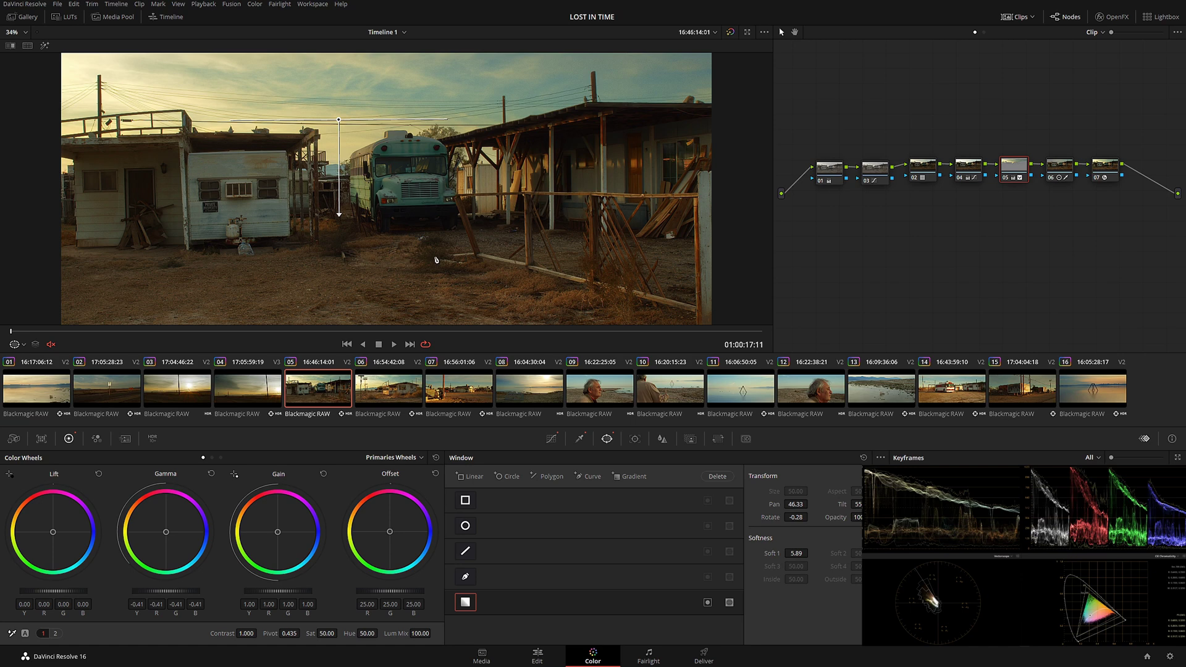
- Zoom into clip 05 and pan over its graduated sky, then fit the frame back
scroll(378, 250, up, 4)
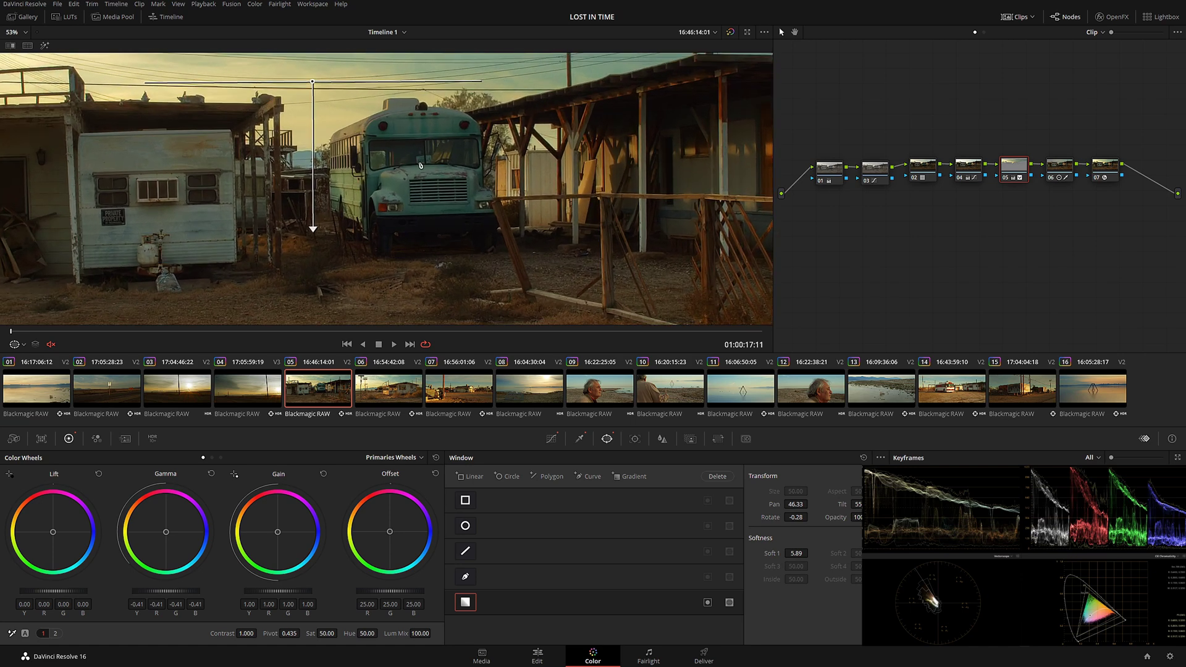
scroll(420, 166, up, 4)
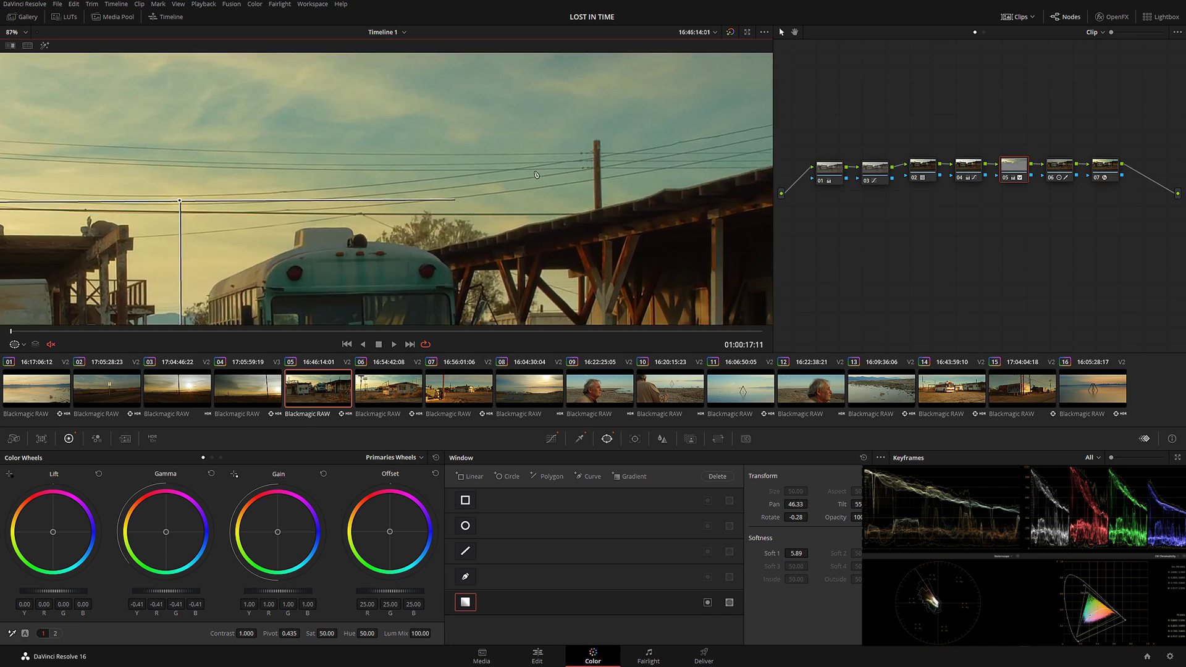
drag(536, 175, 559, 224)
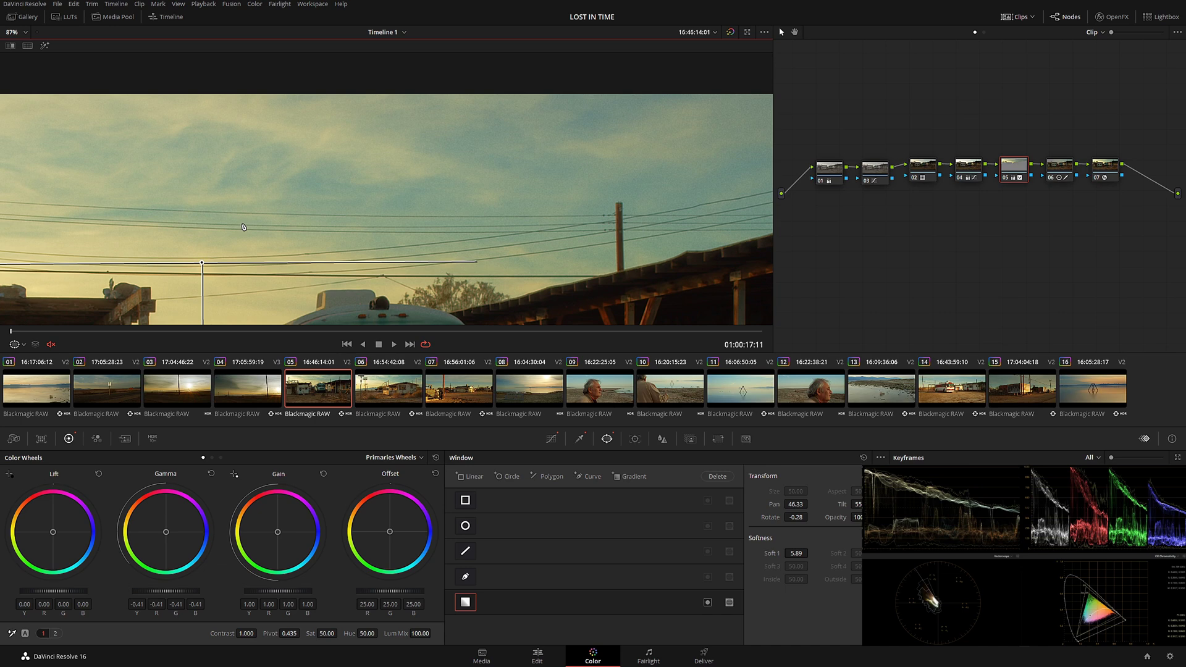
scroll(244, 227, up, 3)
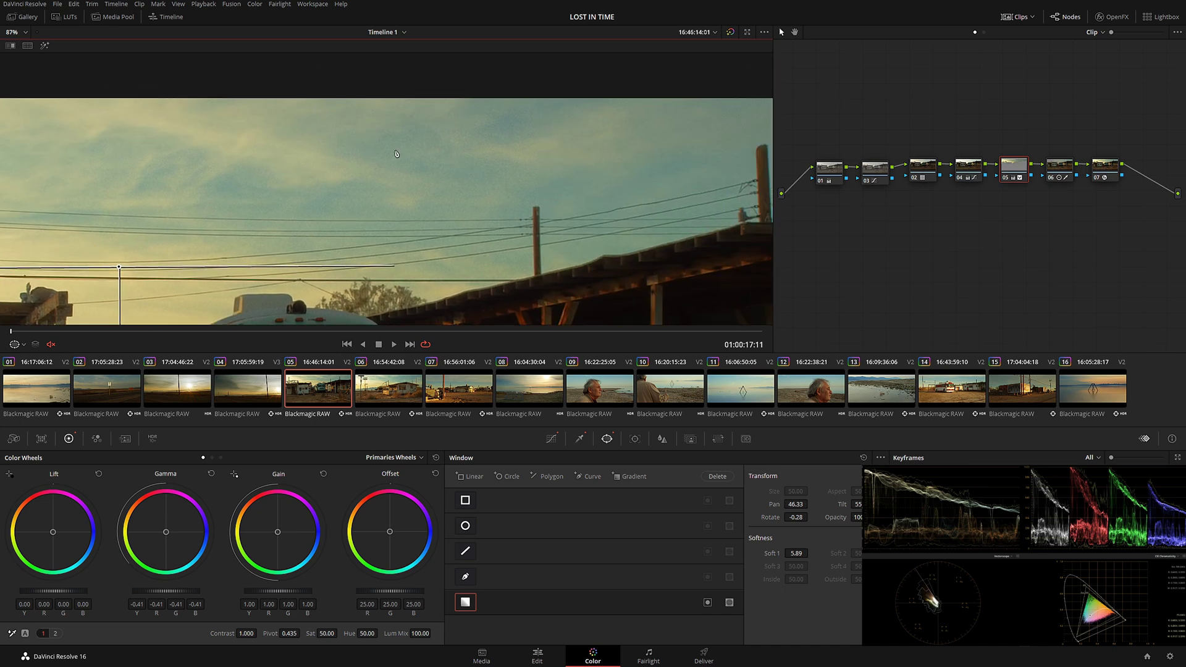
scroll(397, 225, up, 3)
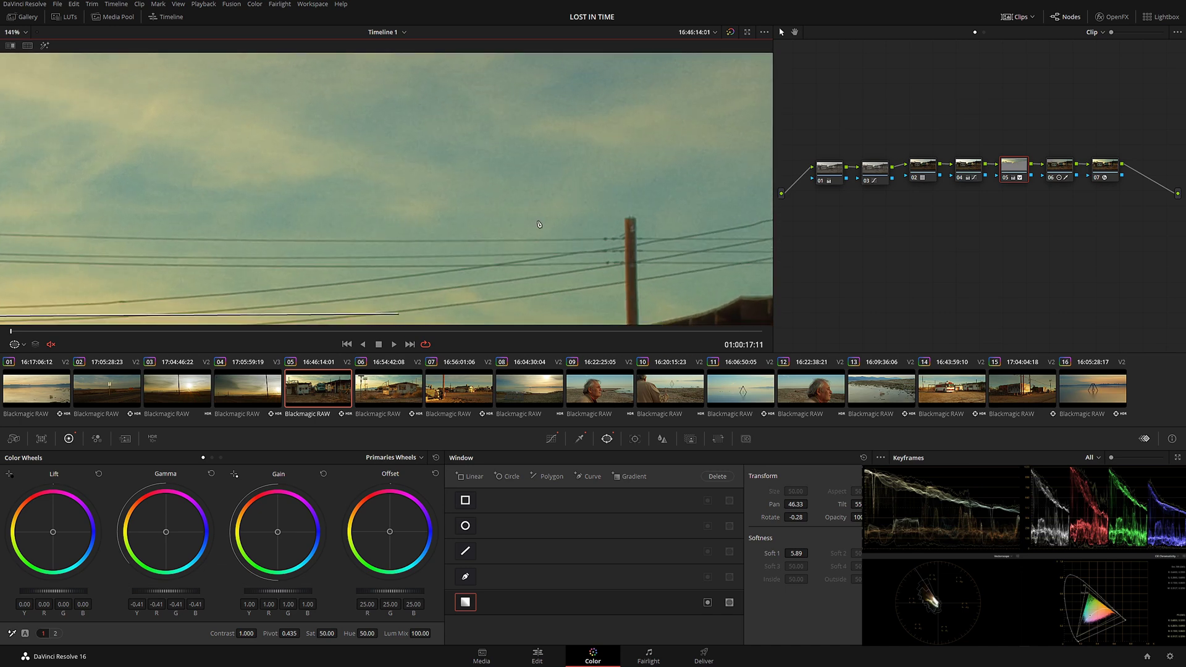
key(shift+z)
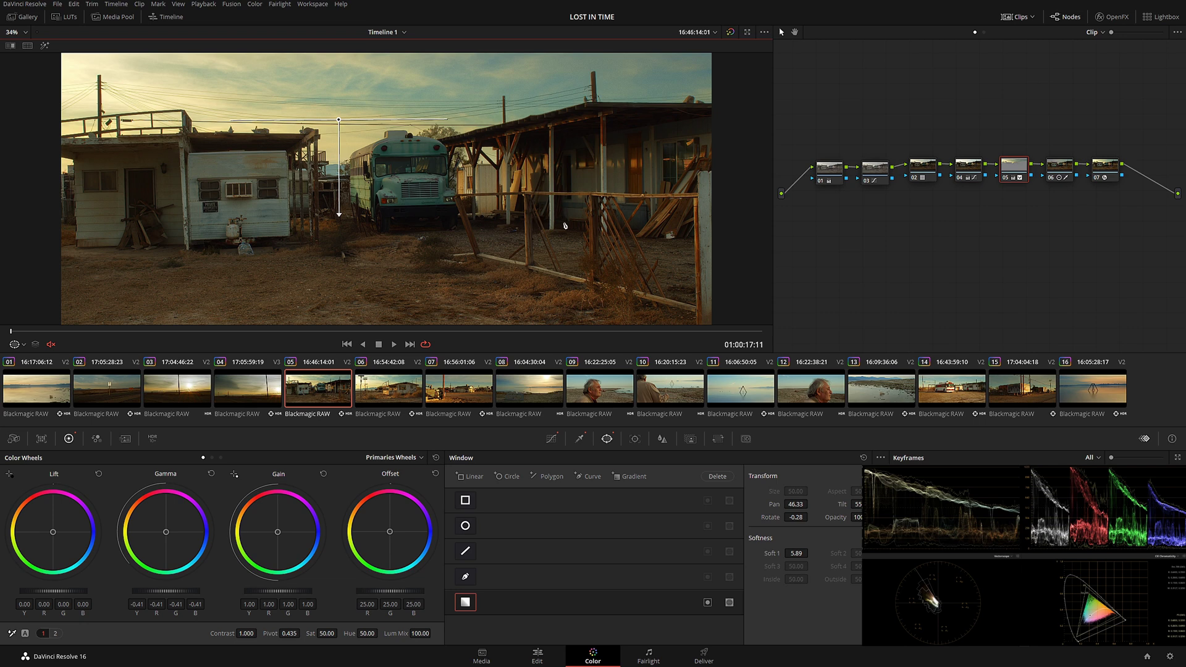
- Browse clips 06 and 07, then open clip 01 and disable node 03 for comparison
click(384, 389)
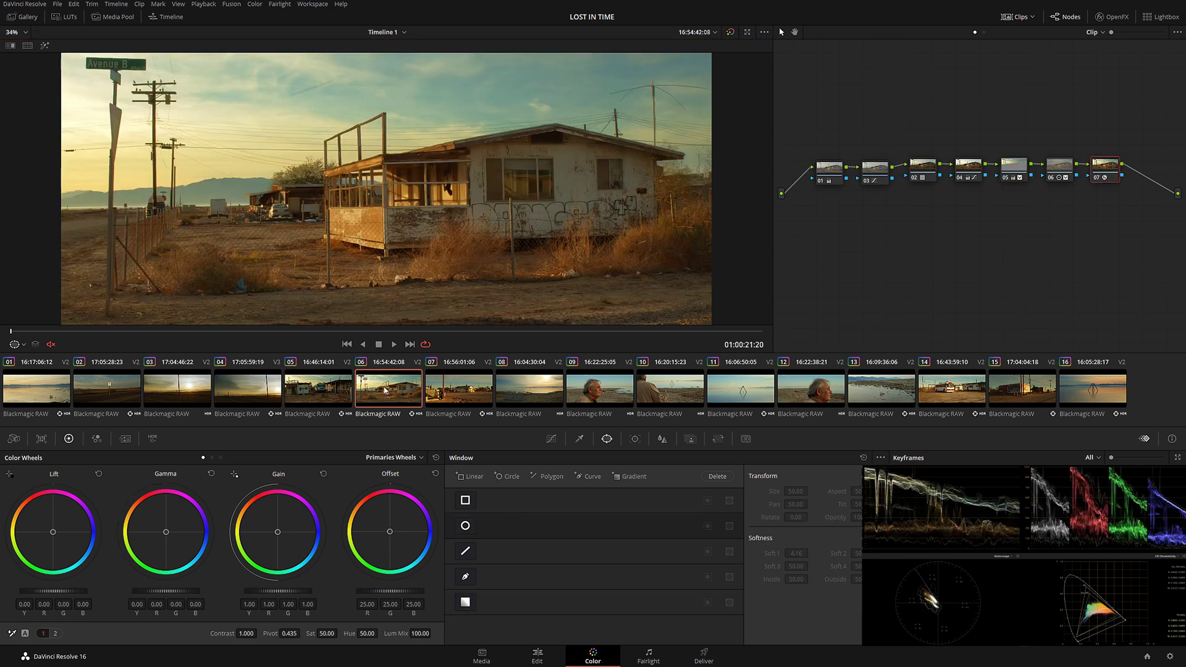
click(459, 398)
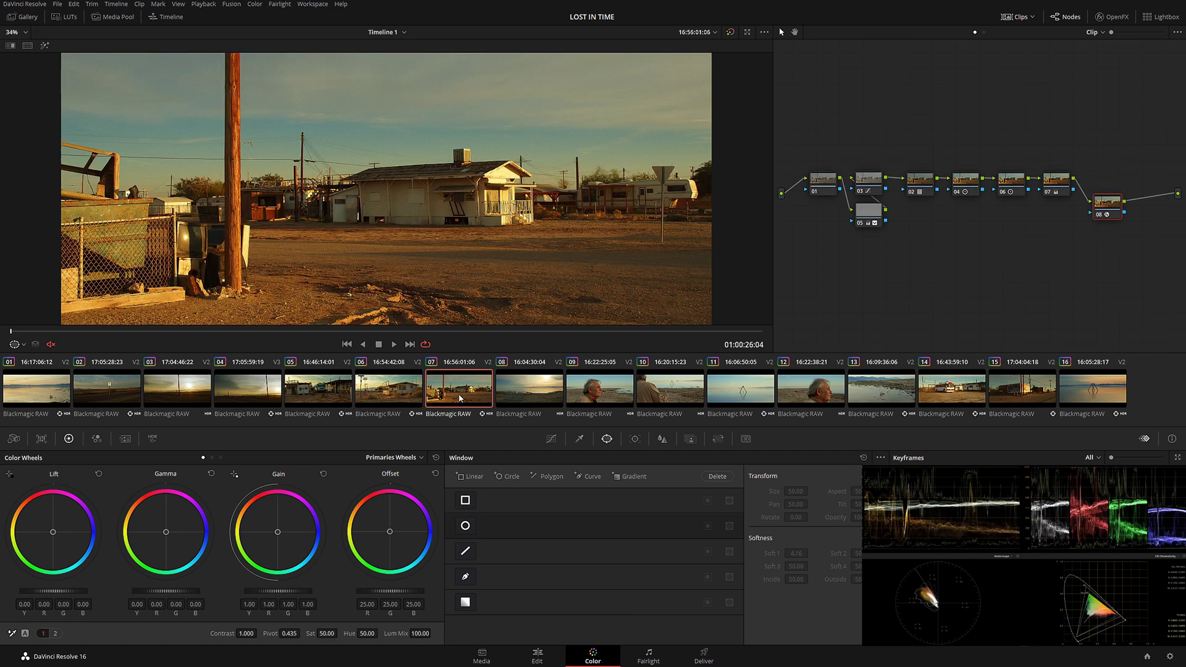
click(50, 391)
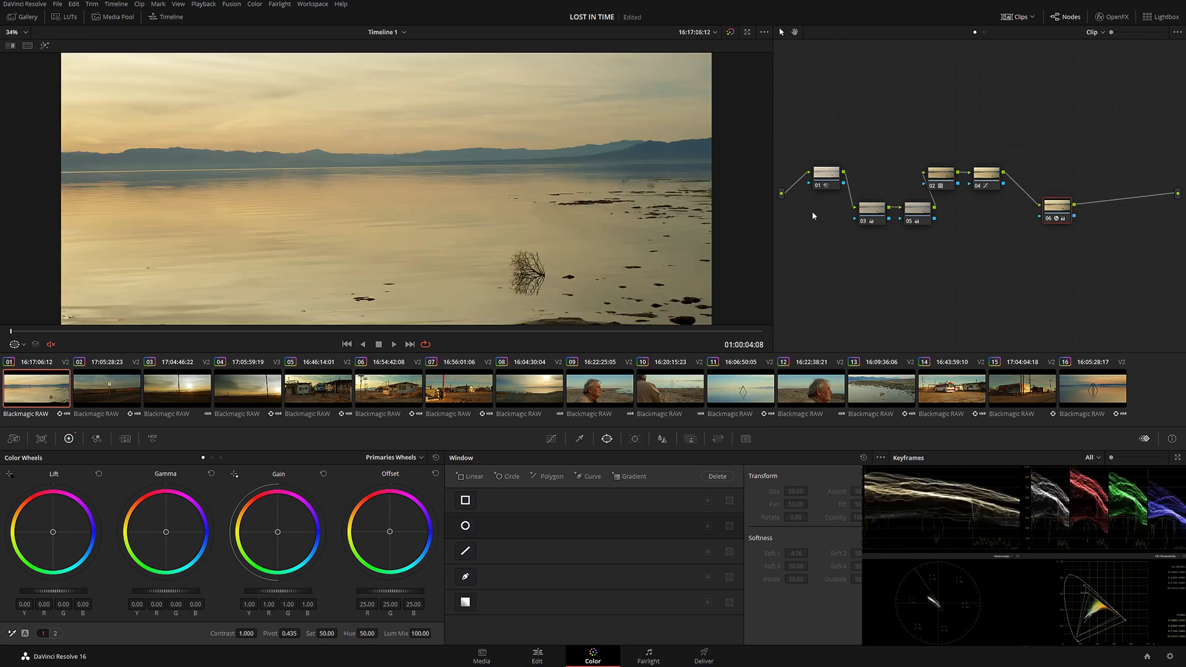
click(866, 217)
key(ctrl+d)
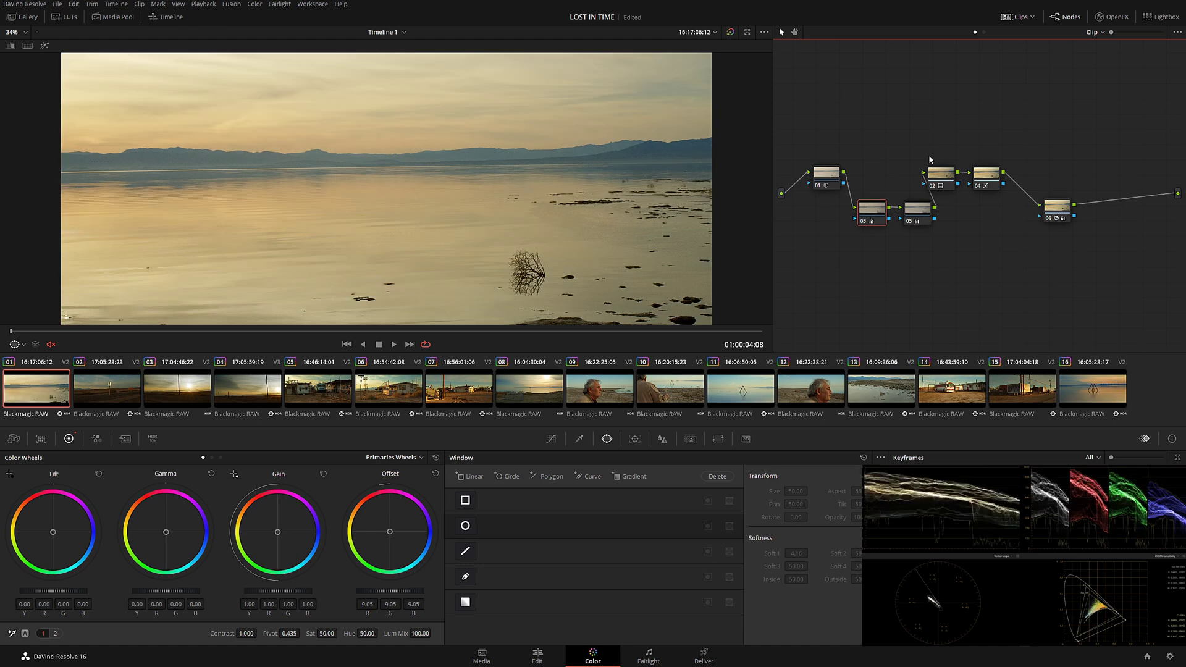
- Bypass node 02 and turn it back on to judge its effect
click(946, 176)
key(ctrl+d)
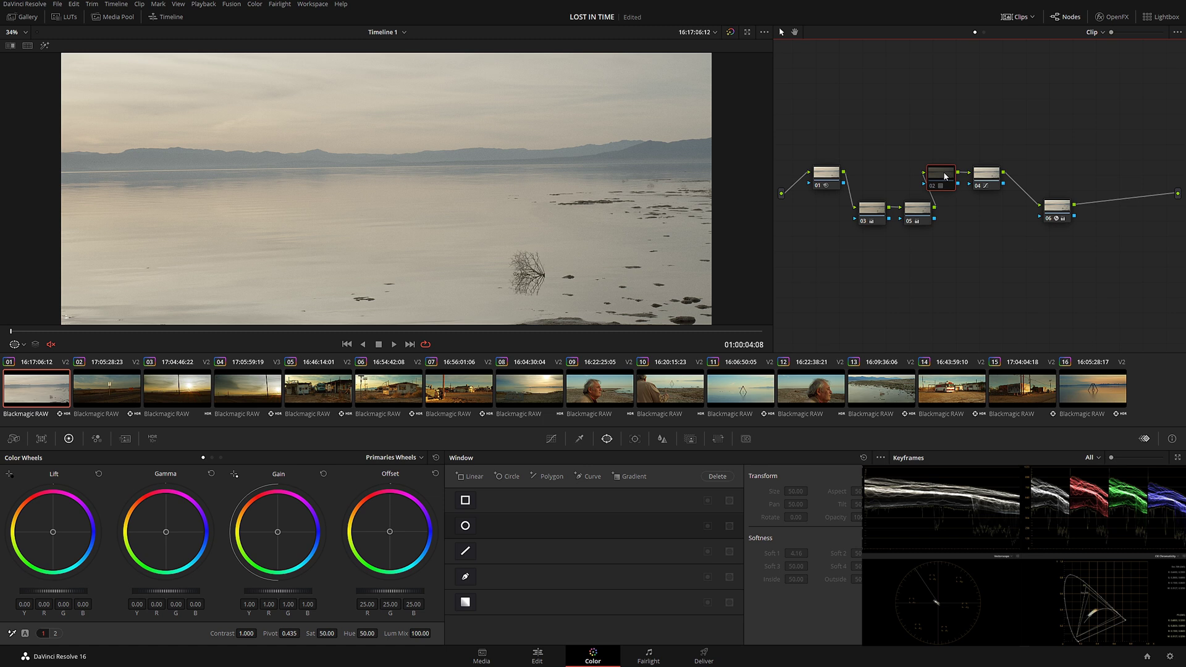
key(ctrl+d)
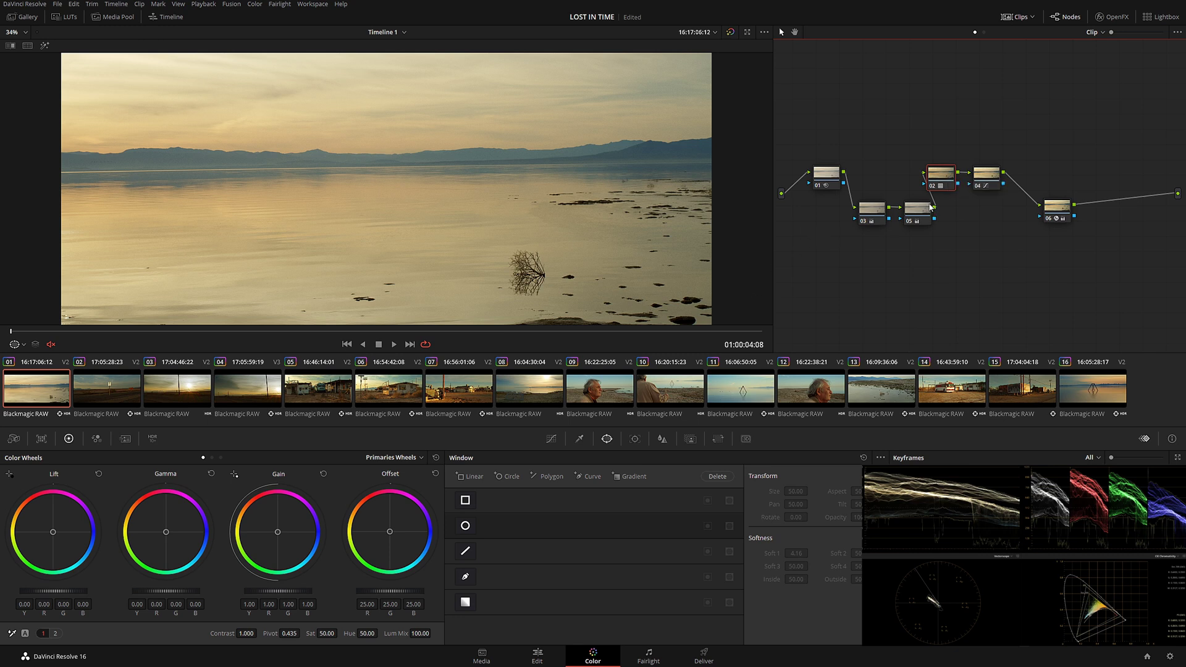
- Toggle node 05 off and back on, then switch off node 04's Custom Curves grade
click(871, 209)
click(916, 212)
key(ctrl+d)
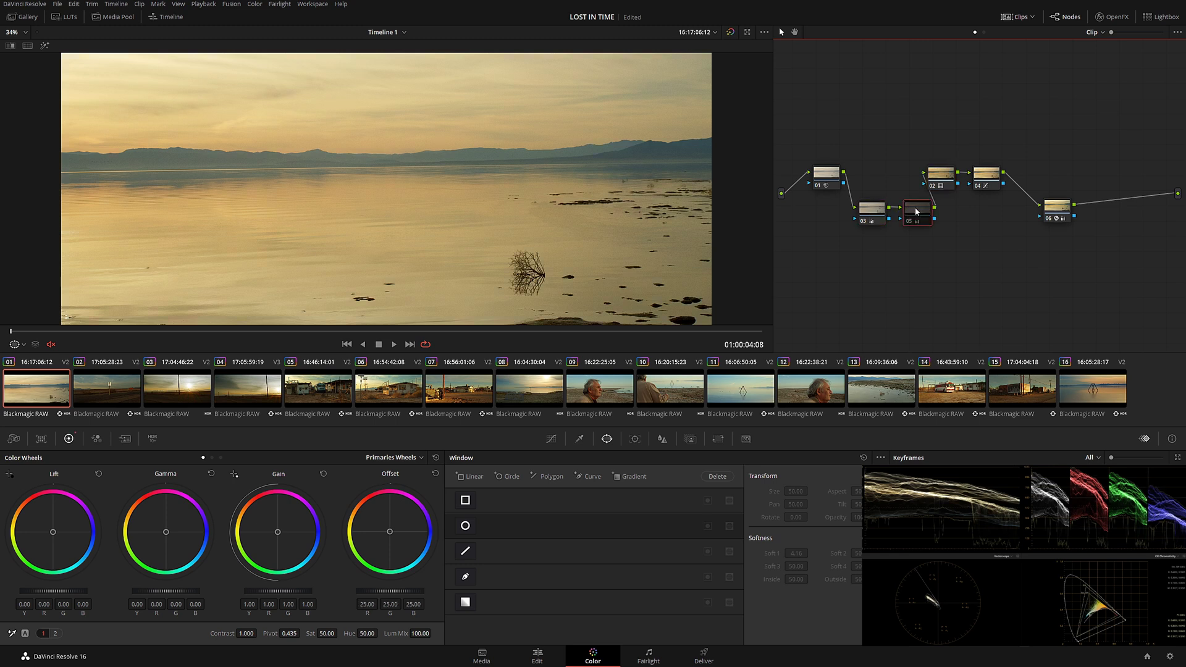
key(ctrl+d)
key(ctrl+d)
key(ctrl+d)
key(ctrl+d)
key(ctrl+d)
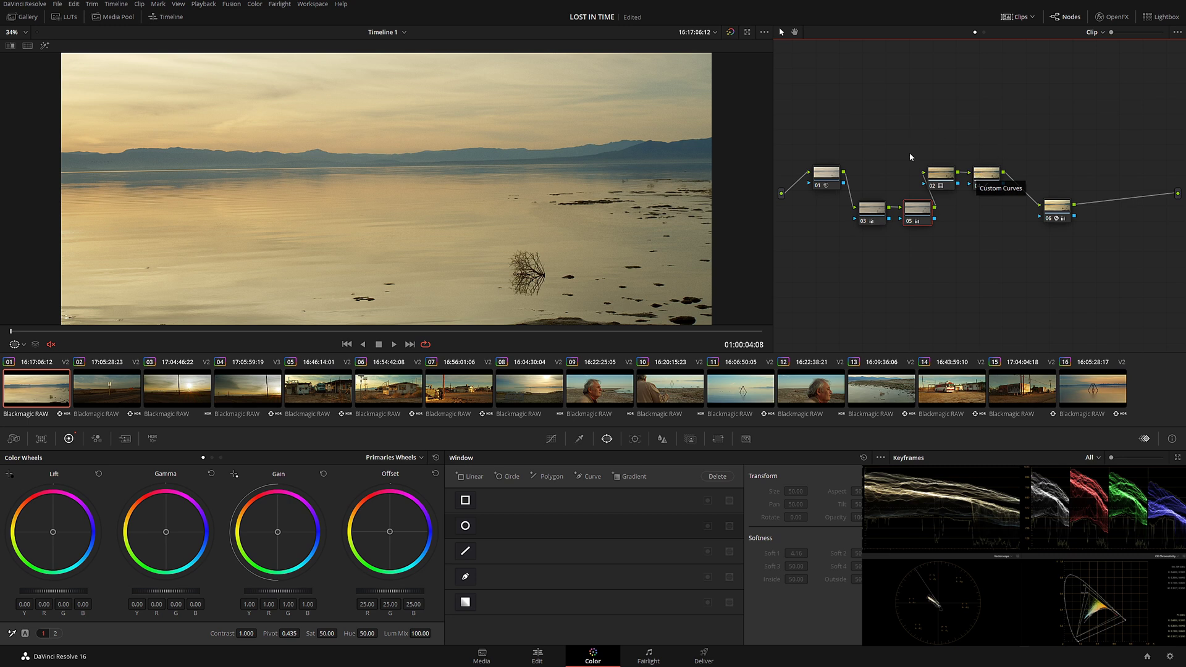
click(990, 173)
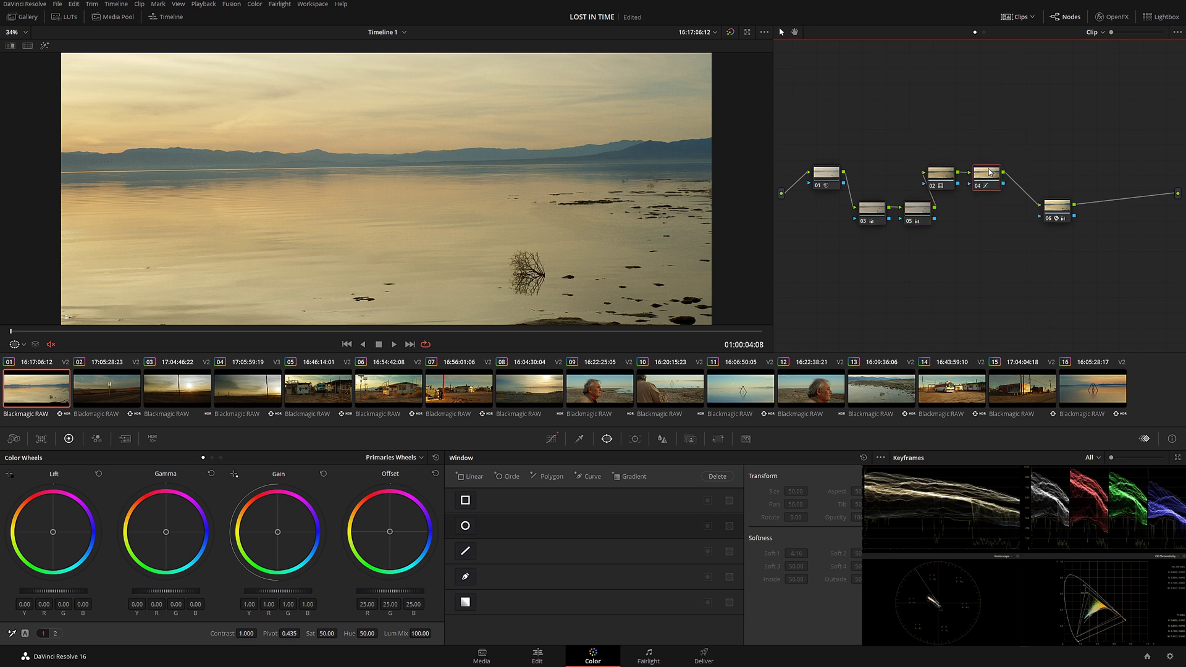
key(ctrl+d)
key(ctrl+d)
- Select node 06, view clip 08's beach-sign shot at a later frame, then open clip 09
click(1059, 210)
click(556, 388)
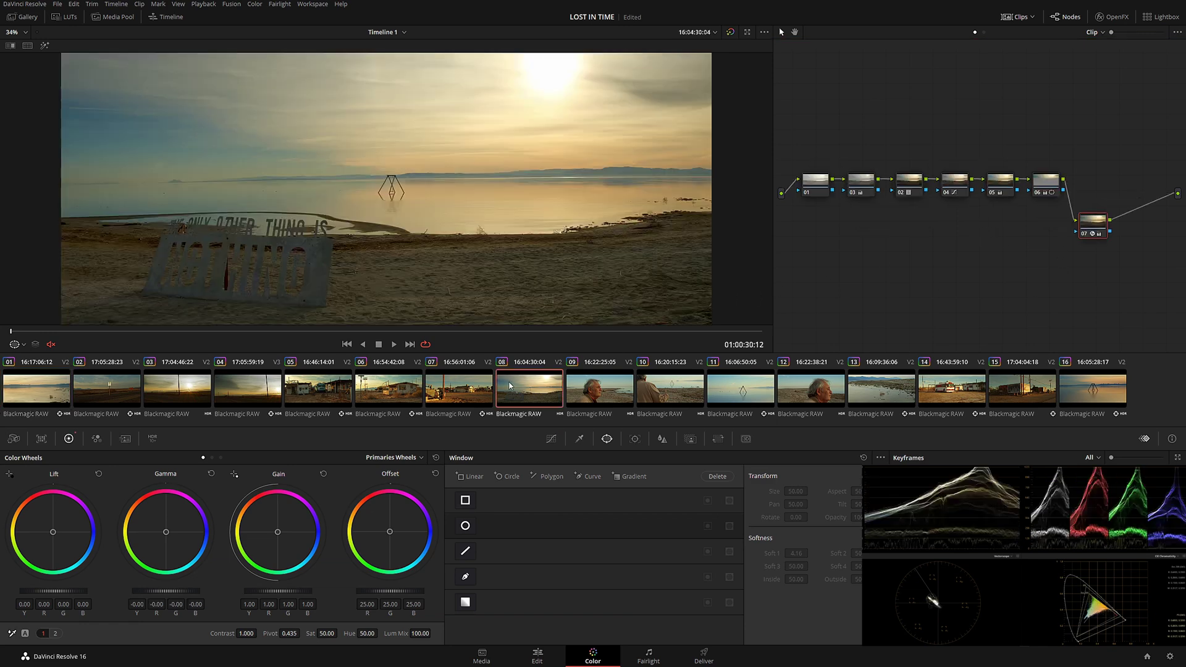
drag(276, 334, 362, 343)
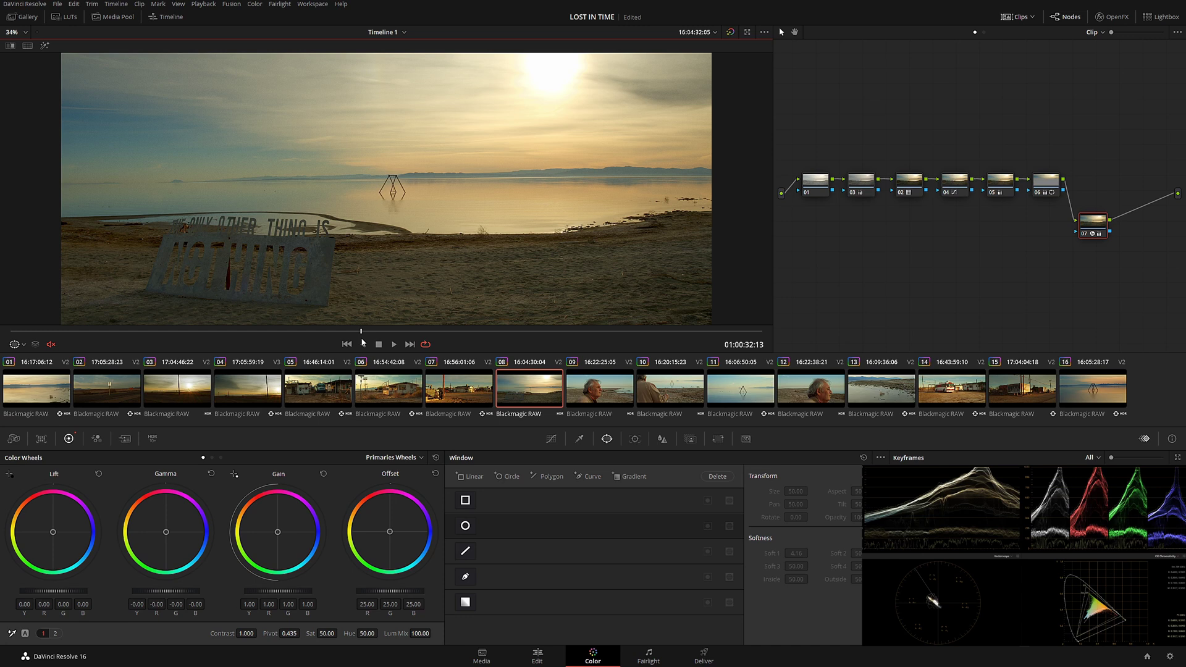
click(608, 401)
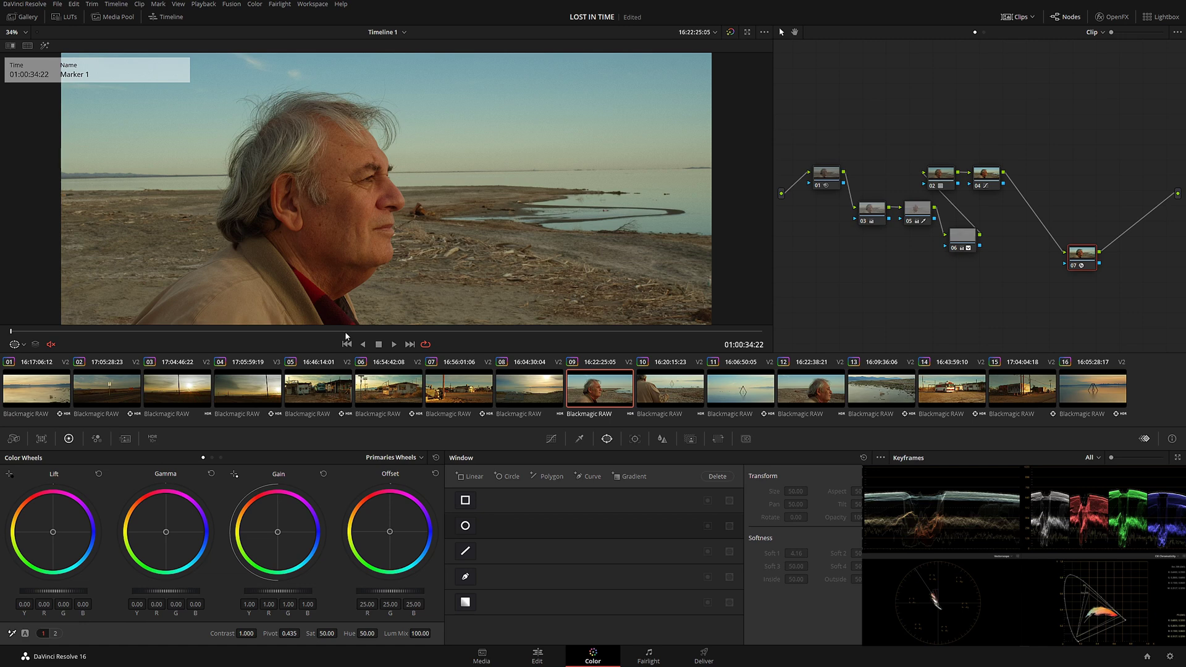
key(space)
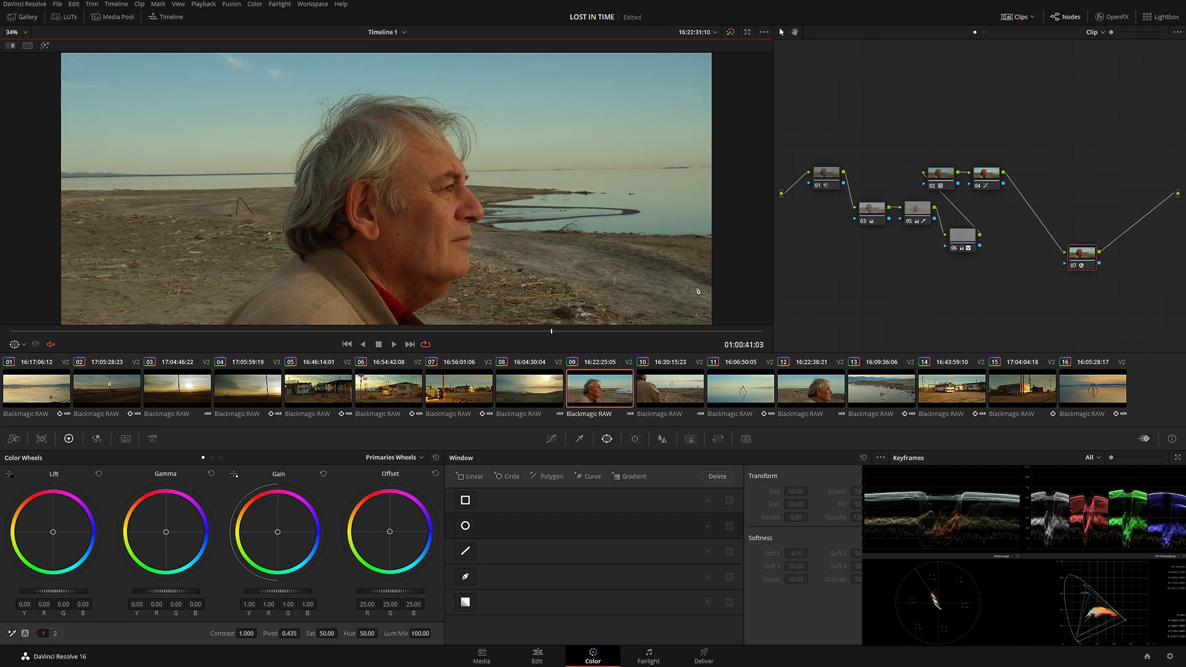
click(545, 393)
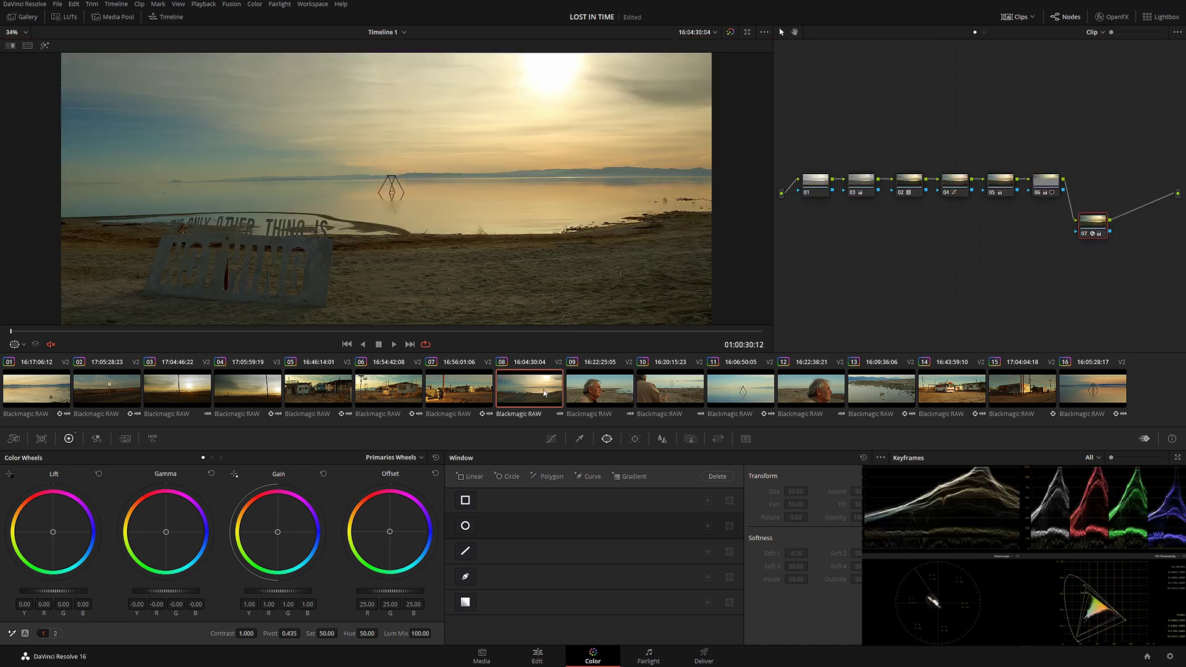
click(586, 389)
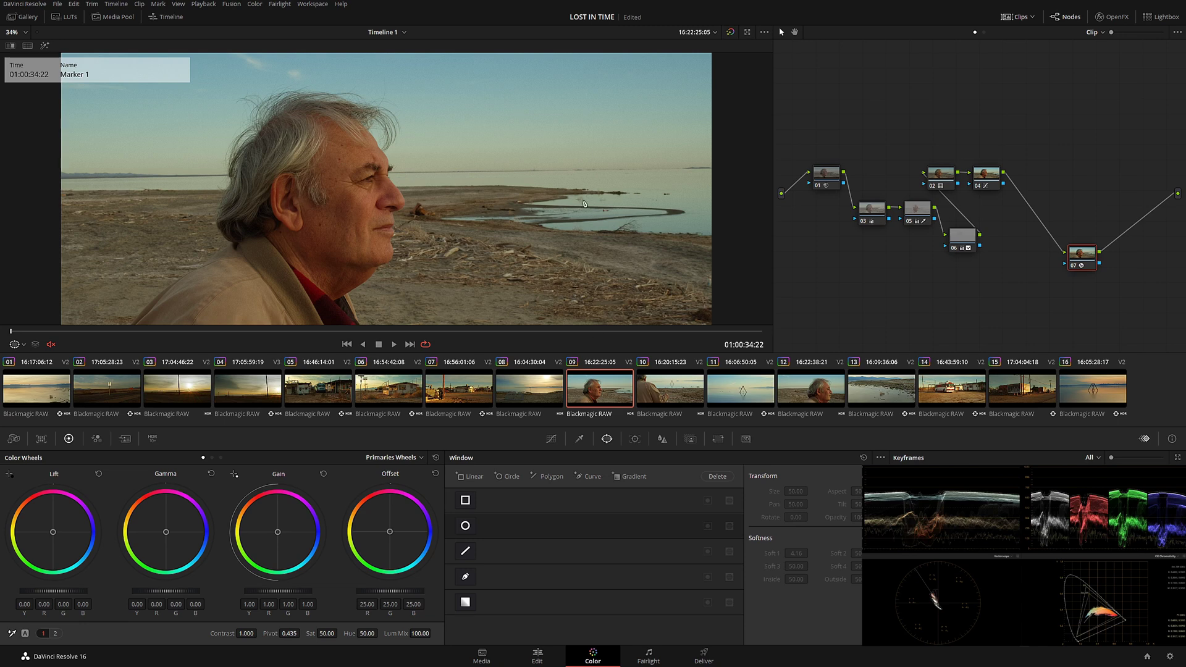
click(871, 212)
key(ctrl+d)
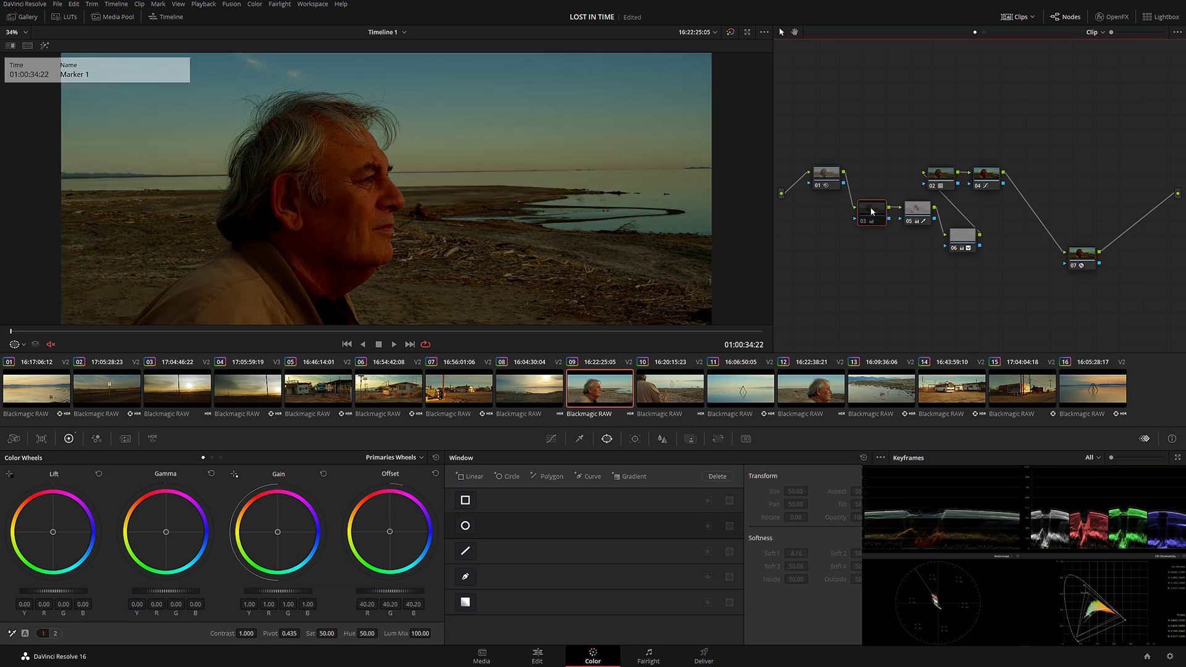
key(ctrl+d)
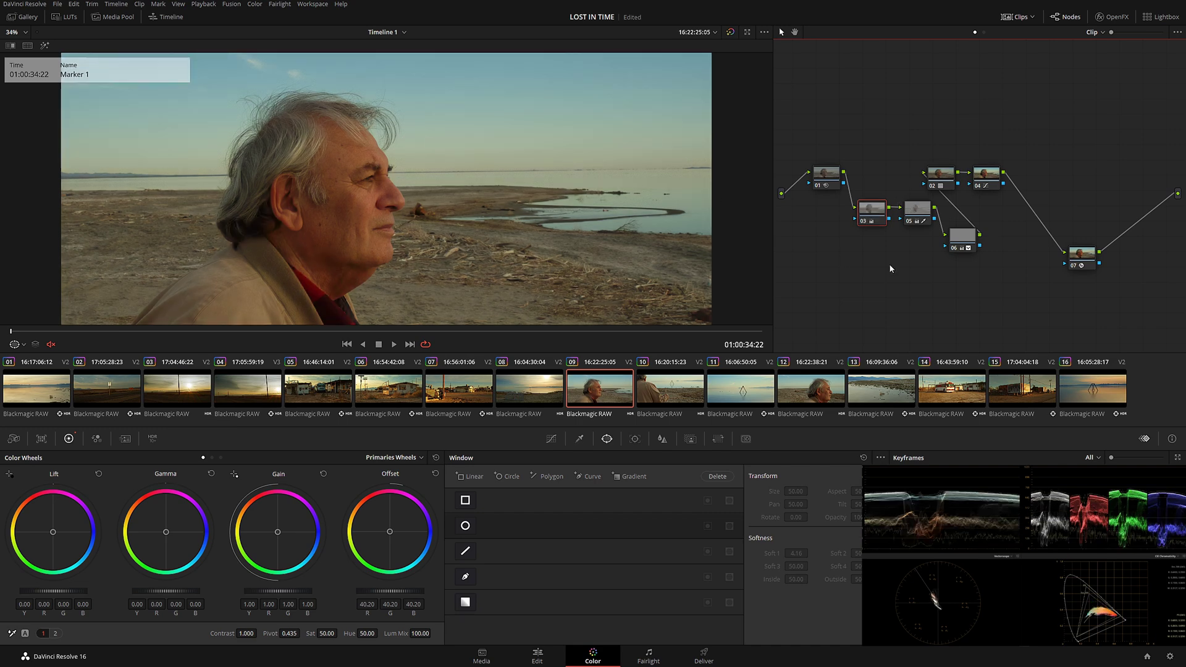
click(920, 212)
key(ctrl+d)
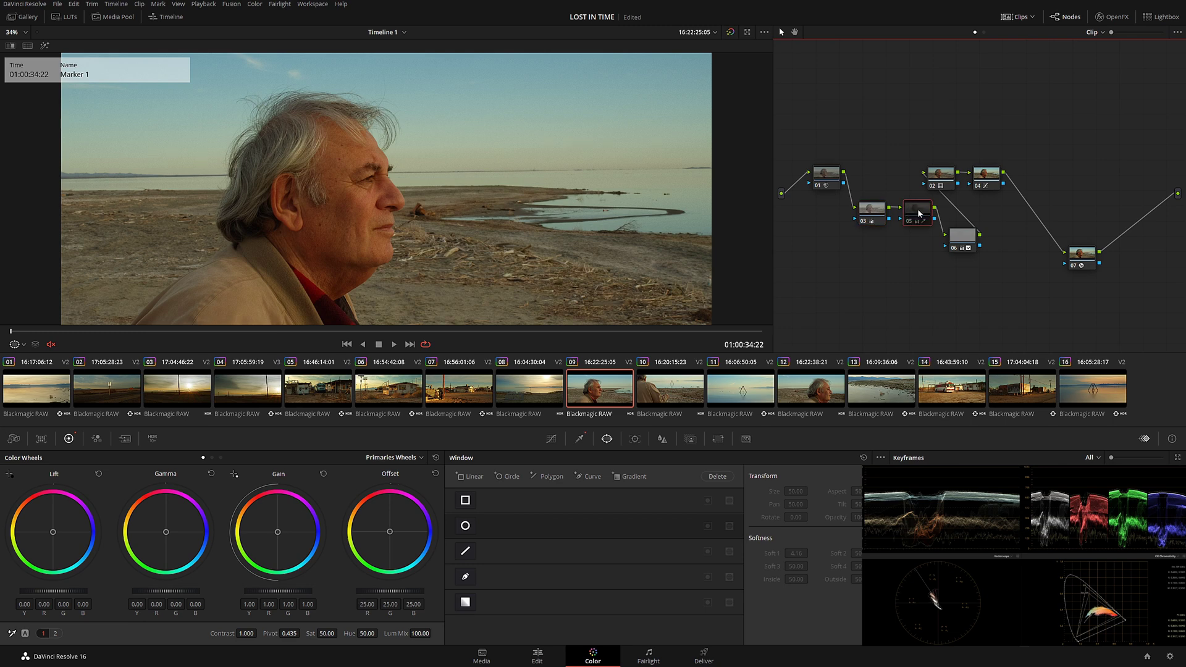
key(ctrl+d)
key(alt+f)
scroll(471, 376, up, 5)
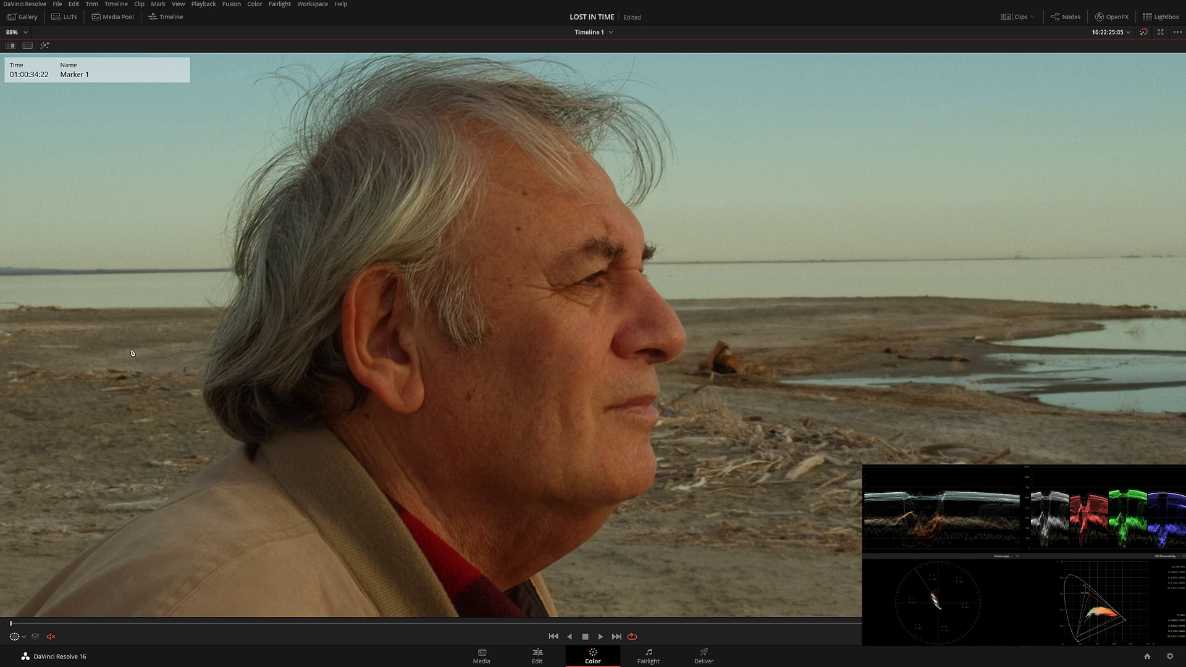
key(alt+f)
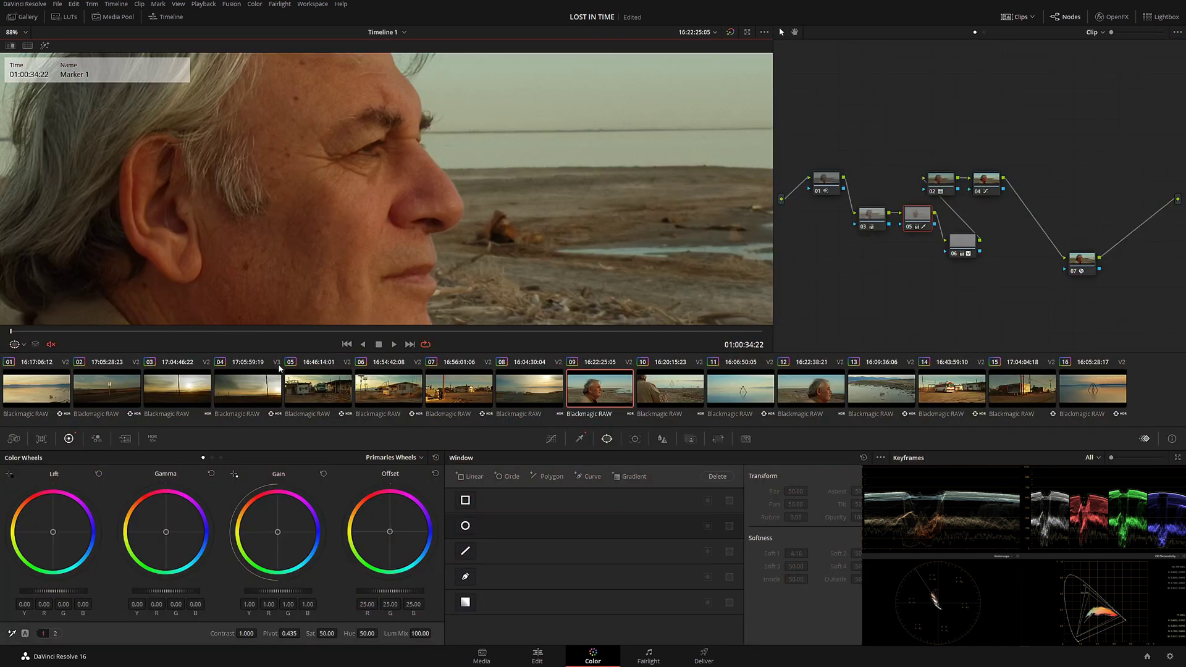
key(shift+z)
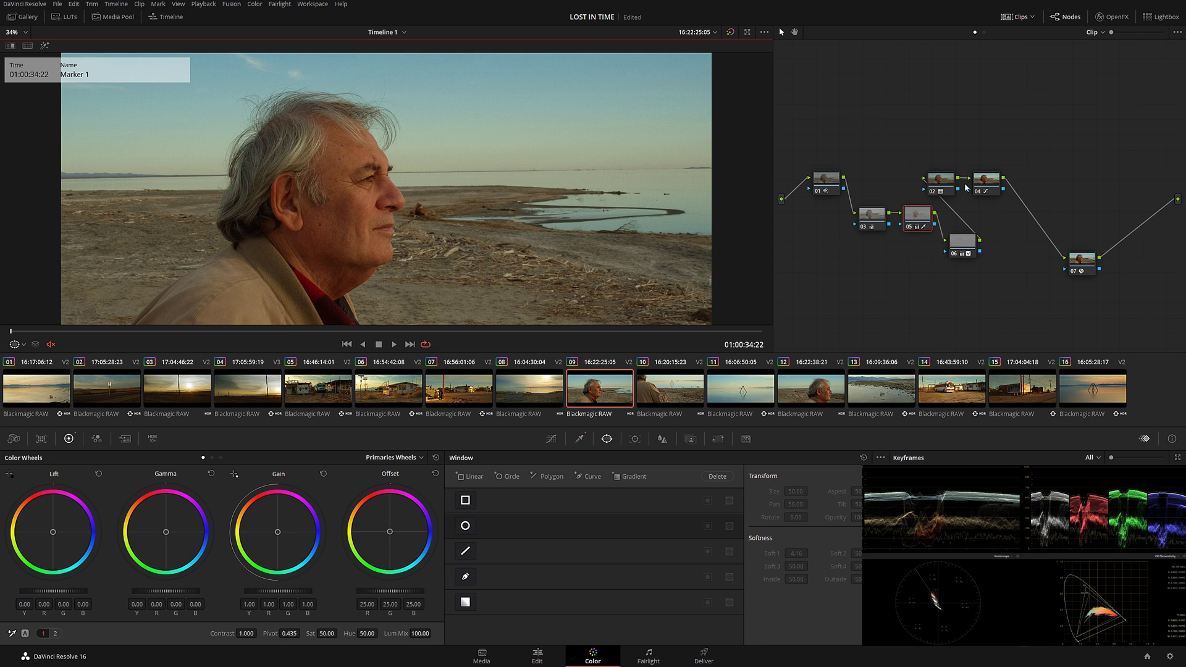
drag(989, 181, 1002, 181)
key(ctrl+d)
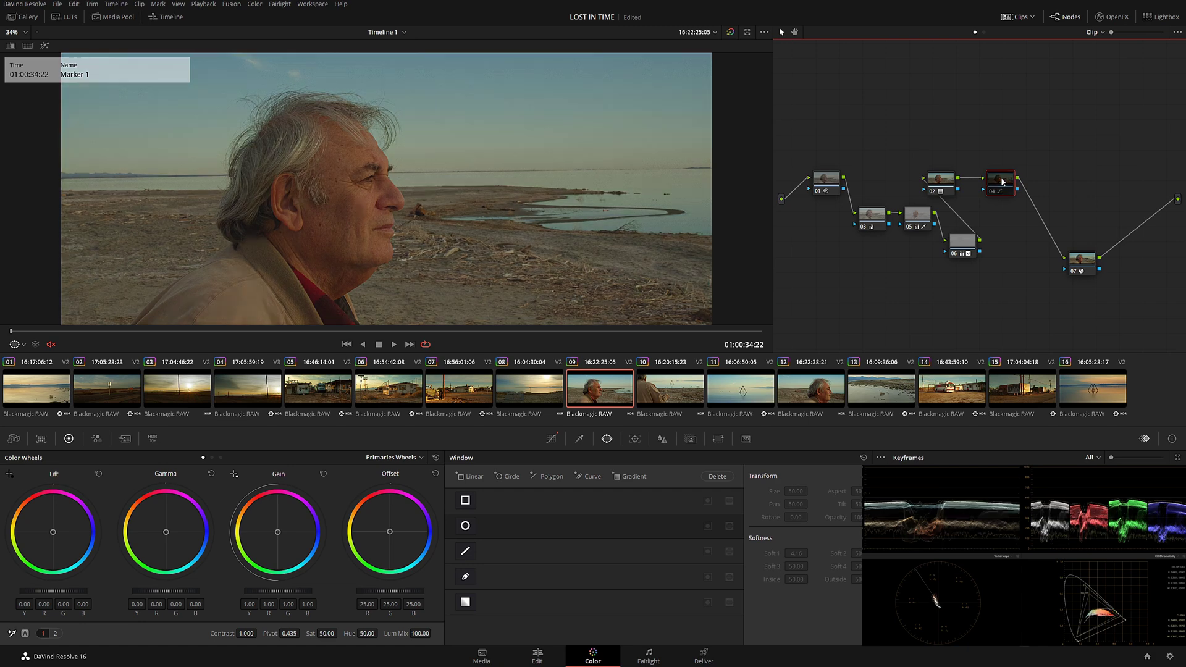
key(ctrl+d)
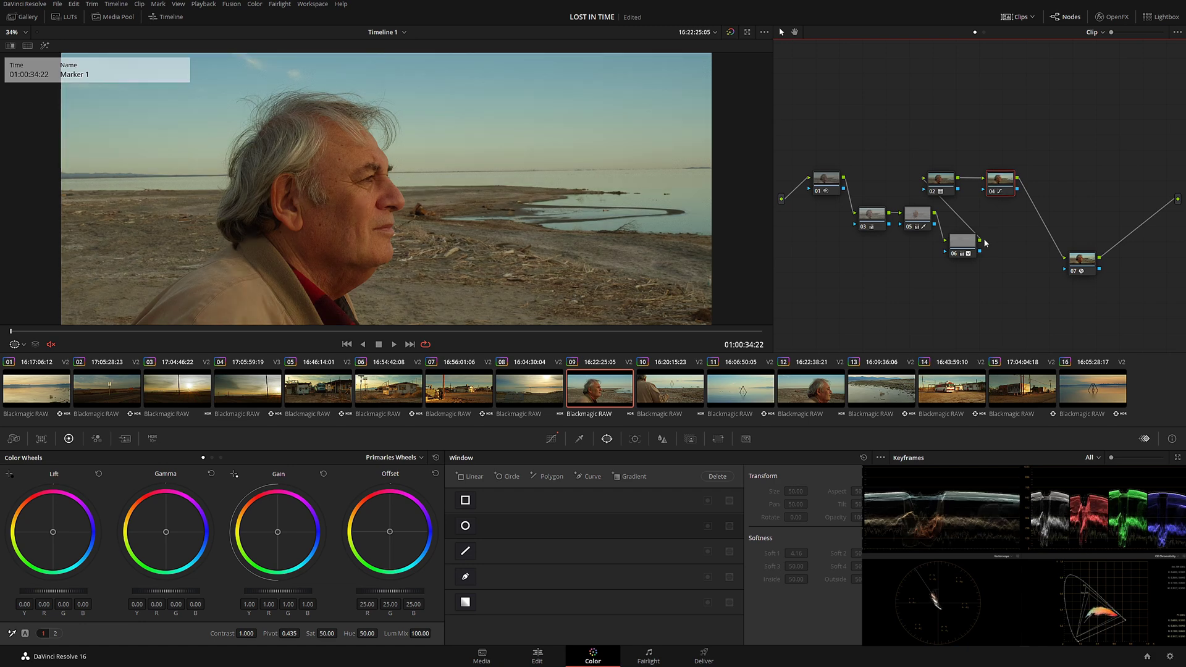
click(963, 242)
key(ctrl+d)
key(ctrl+d)
key(ctrl+d)
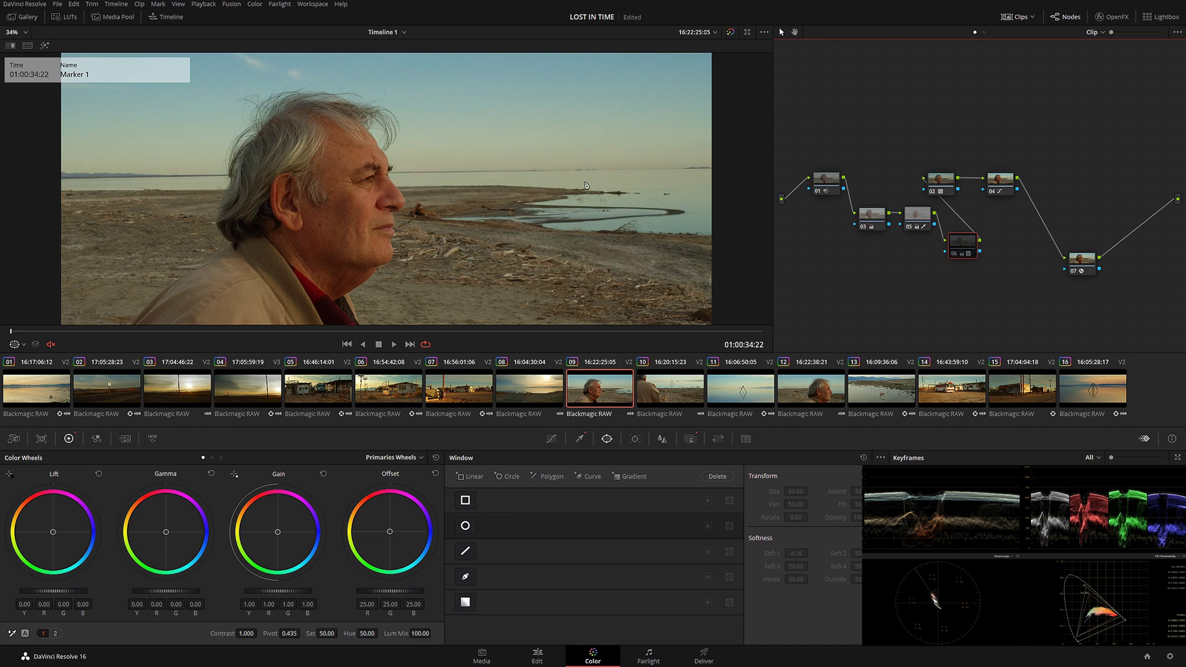
key(ctrl+d)
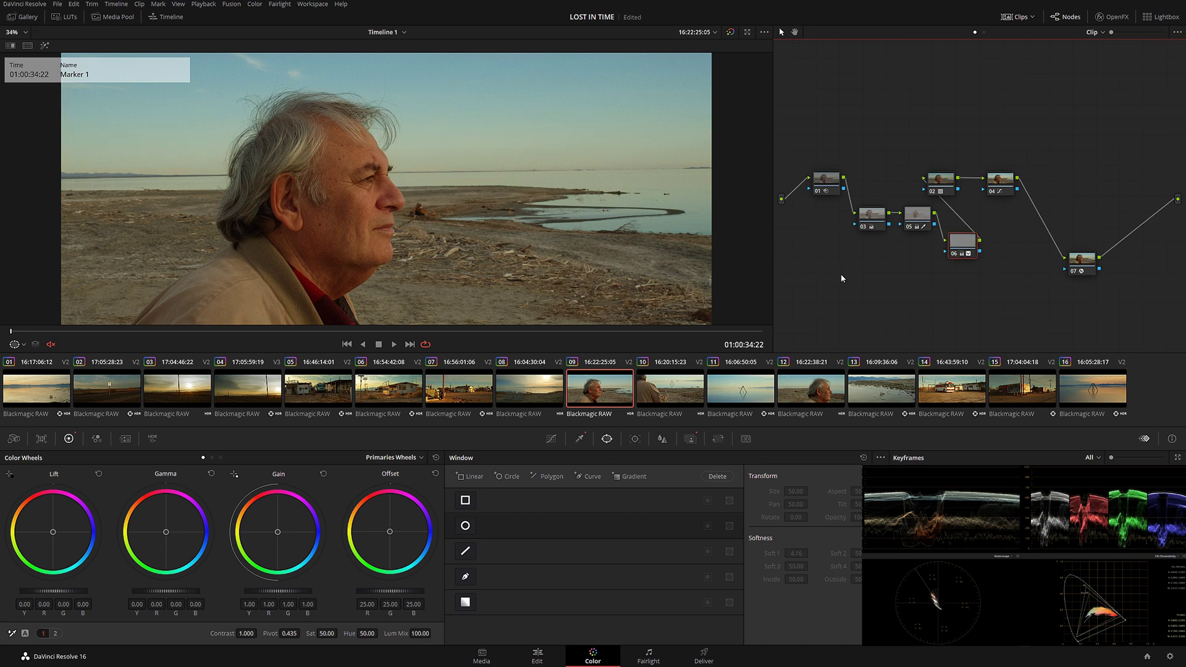
key(shift+f)
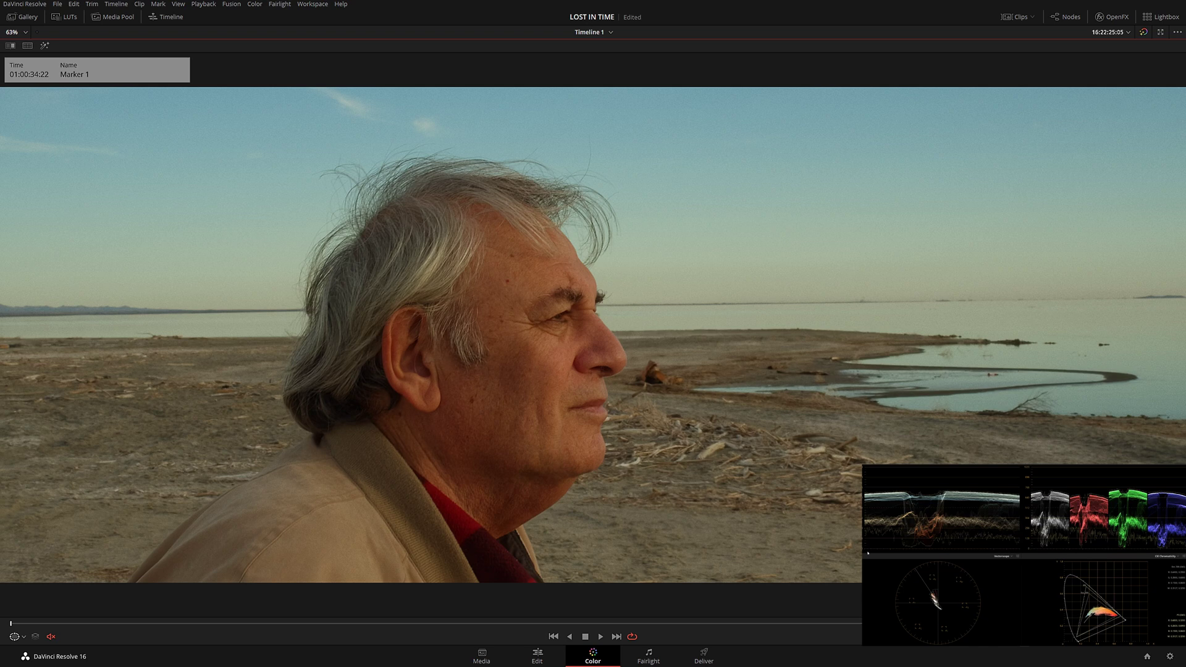
key(alt+f)
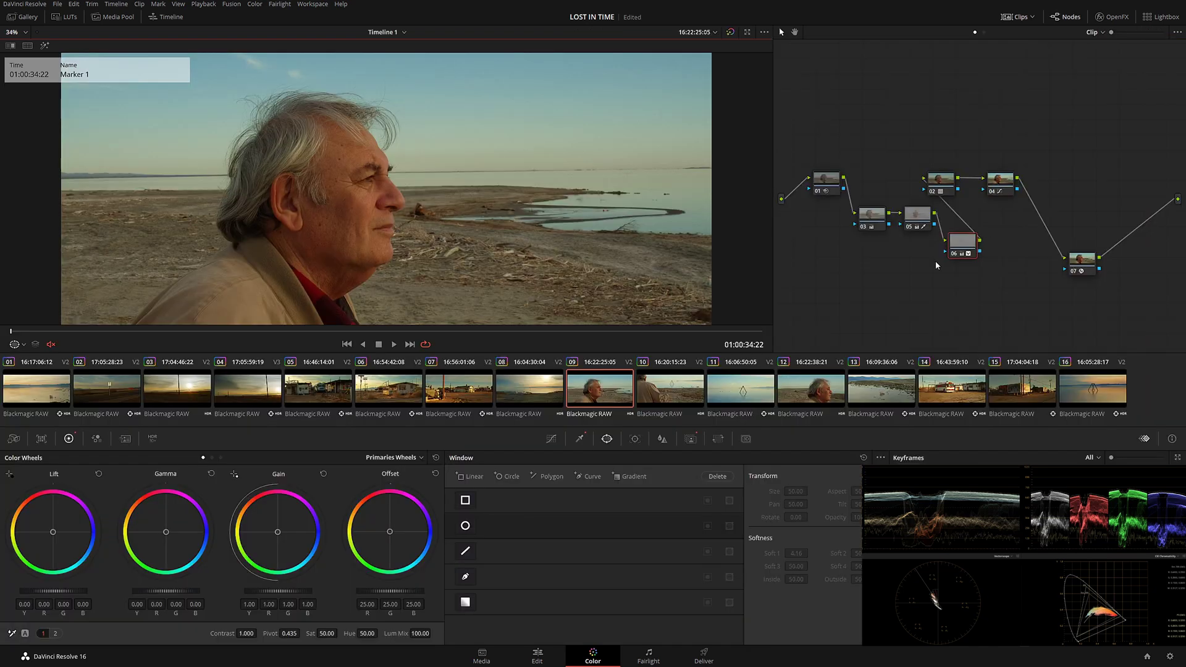
click(752, 400)
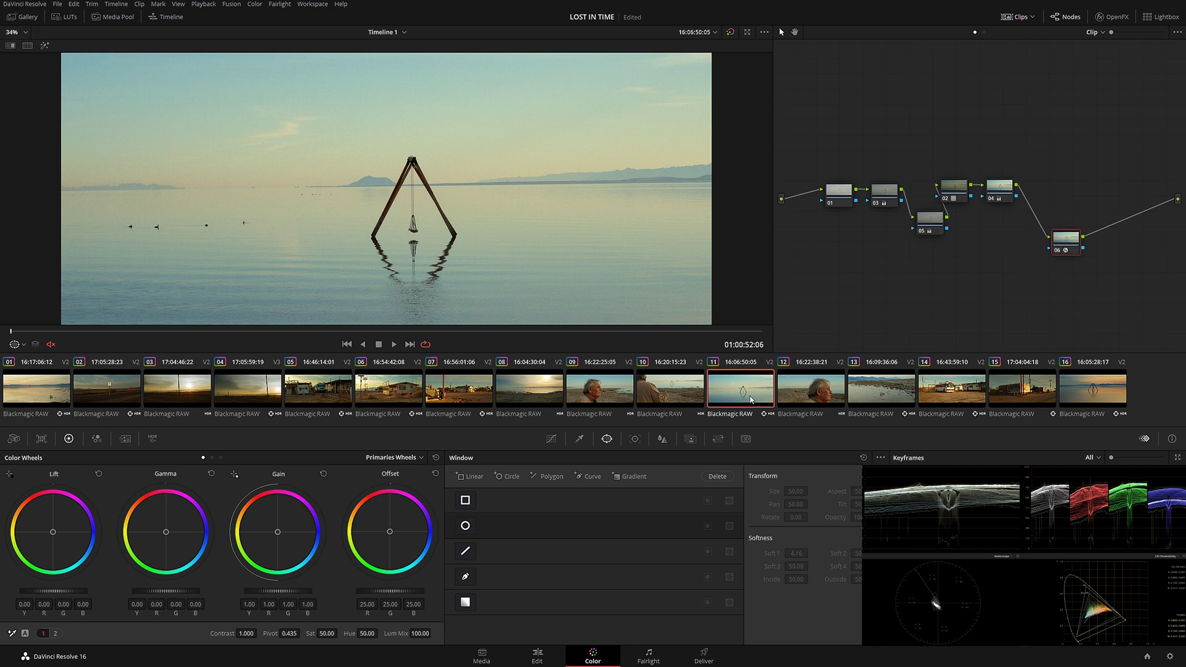
- Scrub clip 11, flip between it and sunset swing clip 16, then move on to bus clip 14
drag(220, 330, 637, 338)
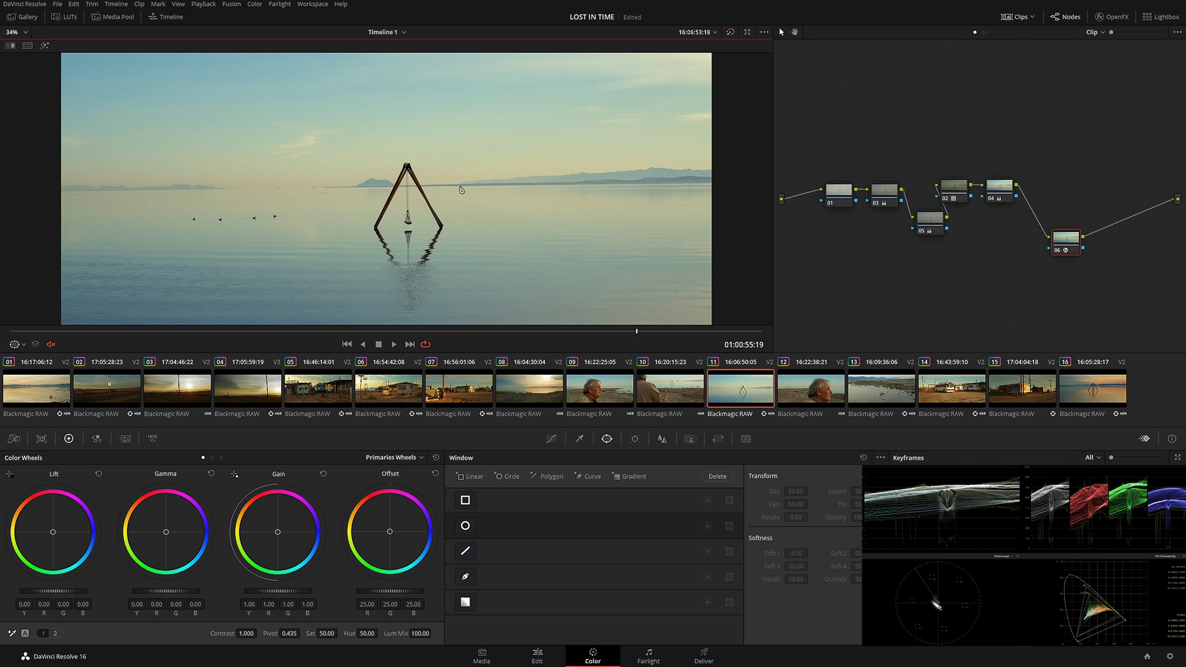
click(1106, 390)
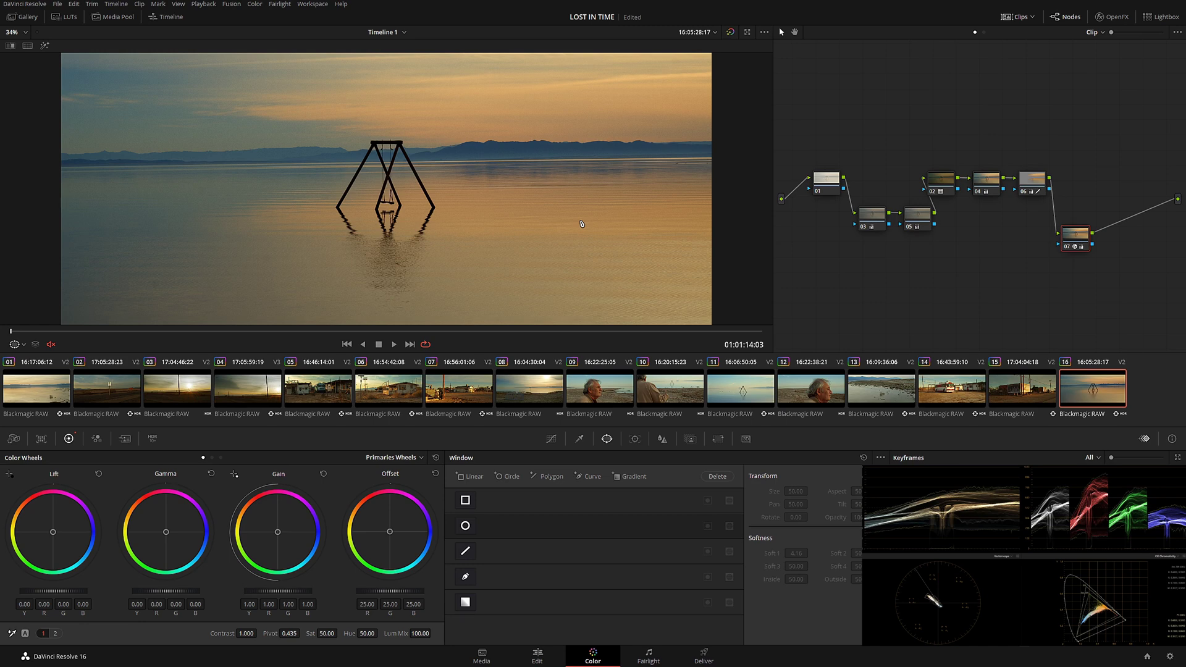
click(743, 389)
click(1100, 400)
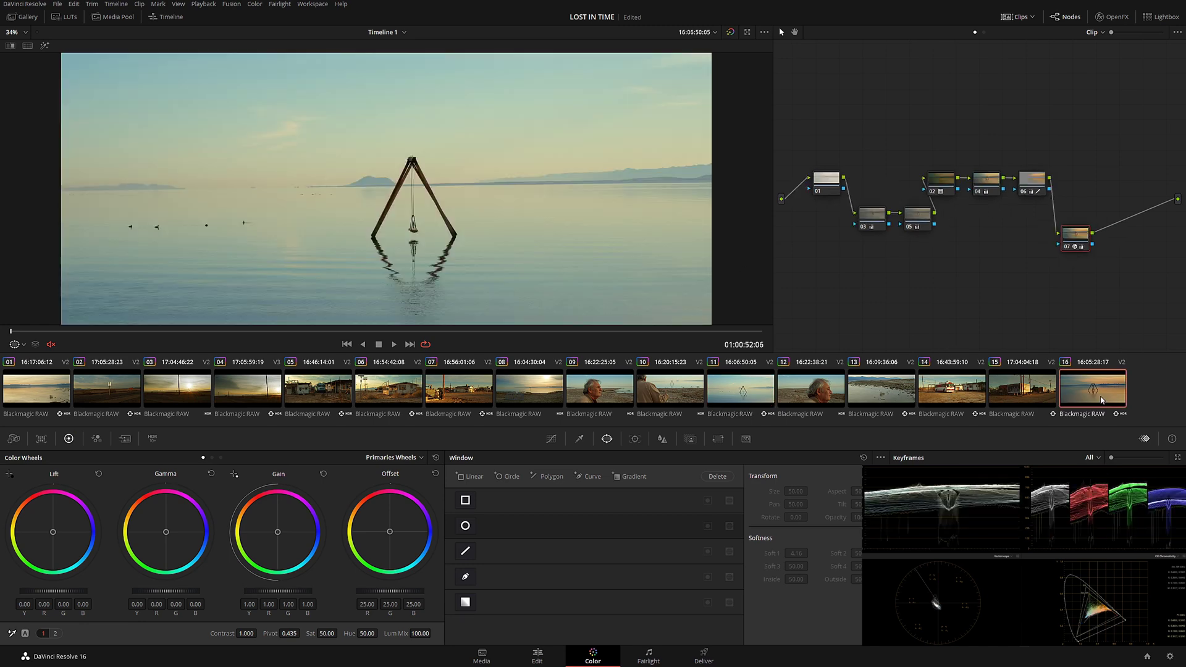
click(746, 399)
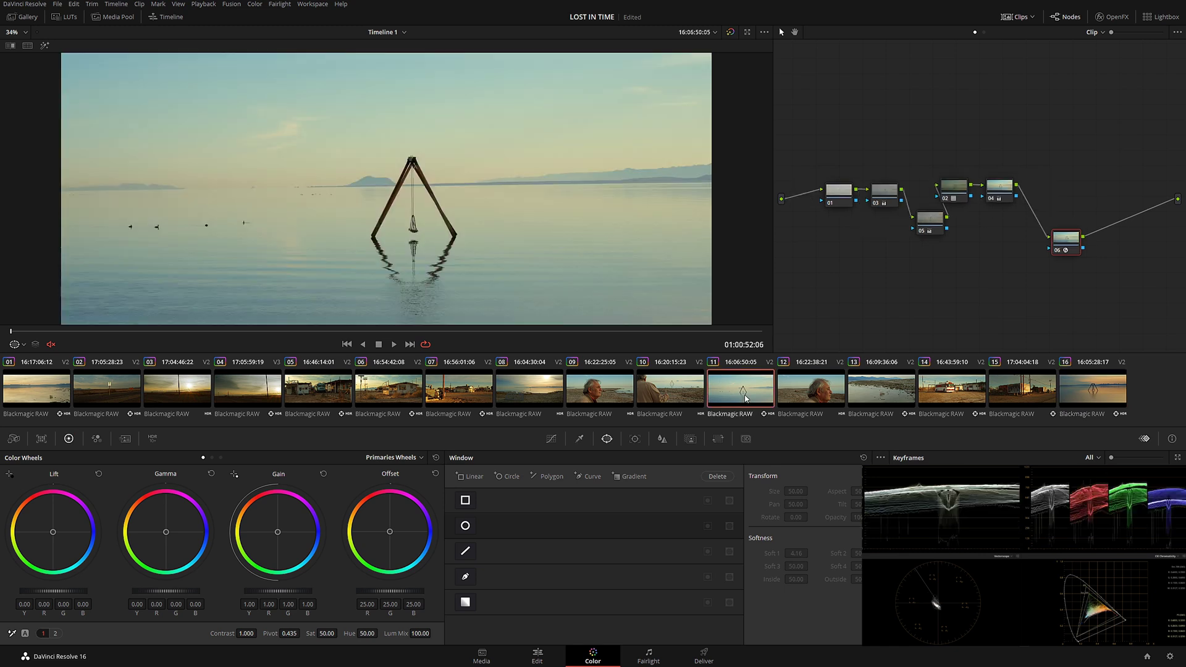
click(1105, 387)
click(872, 218)
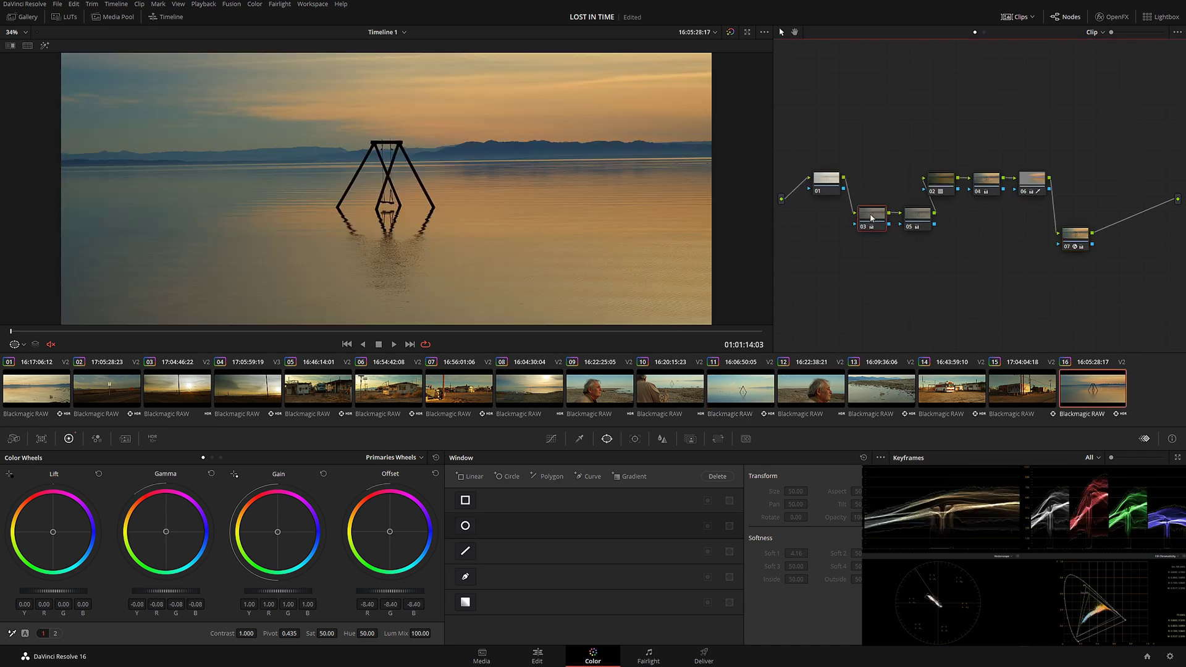
key(Up)
key(Up)
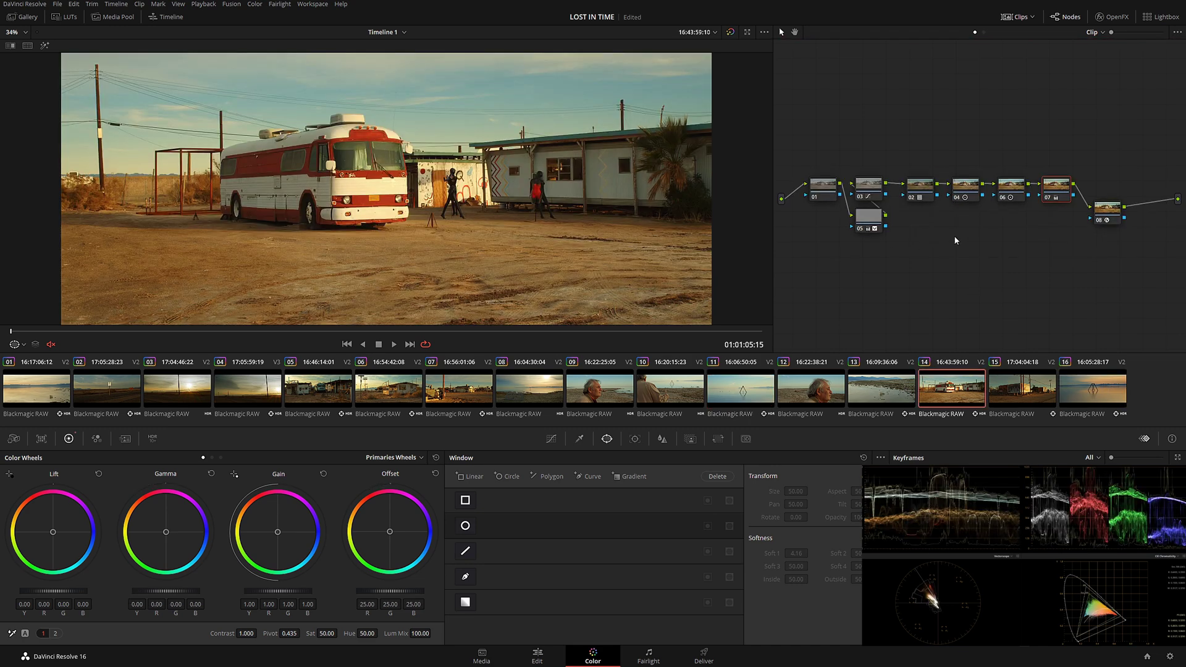
- Open clip 05 and toggle node 05's teal sky gradient off and back on
click(319, 402)
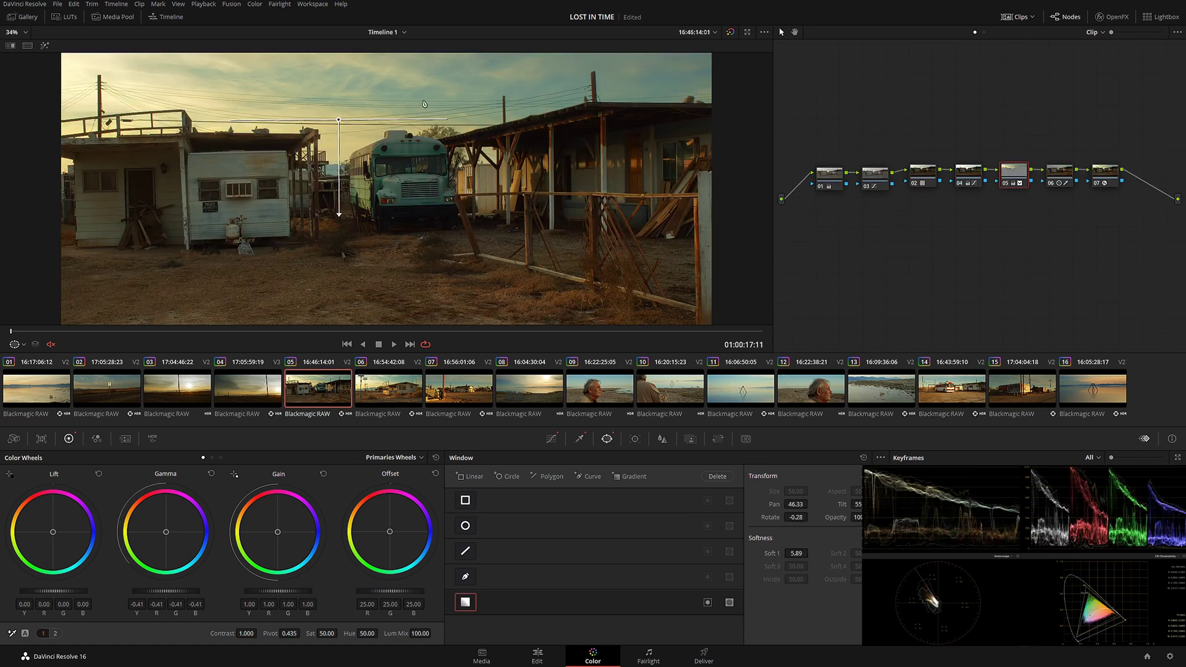
key(ctrl+d)
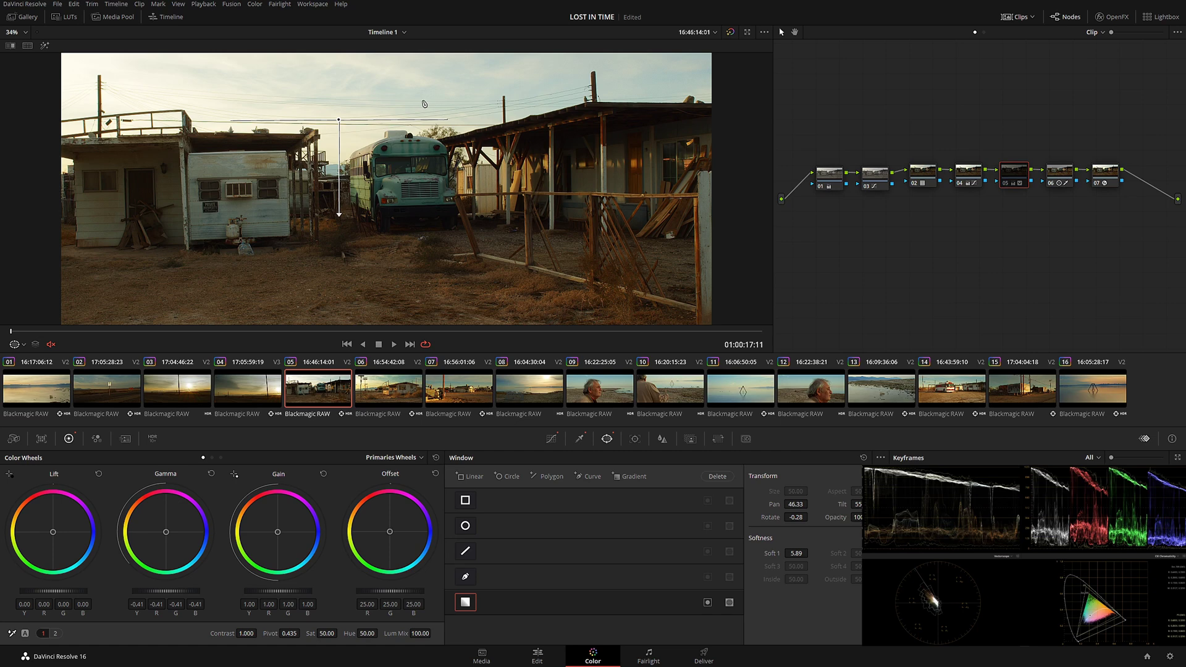
key(ctrl+d)
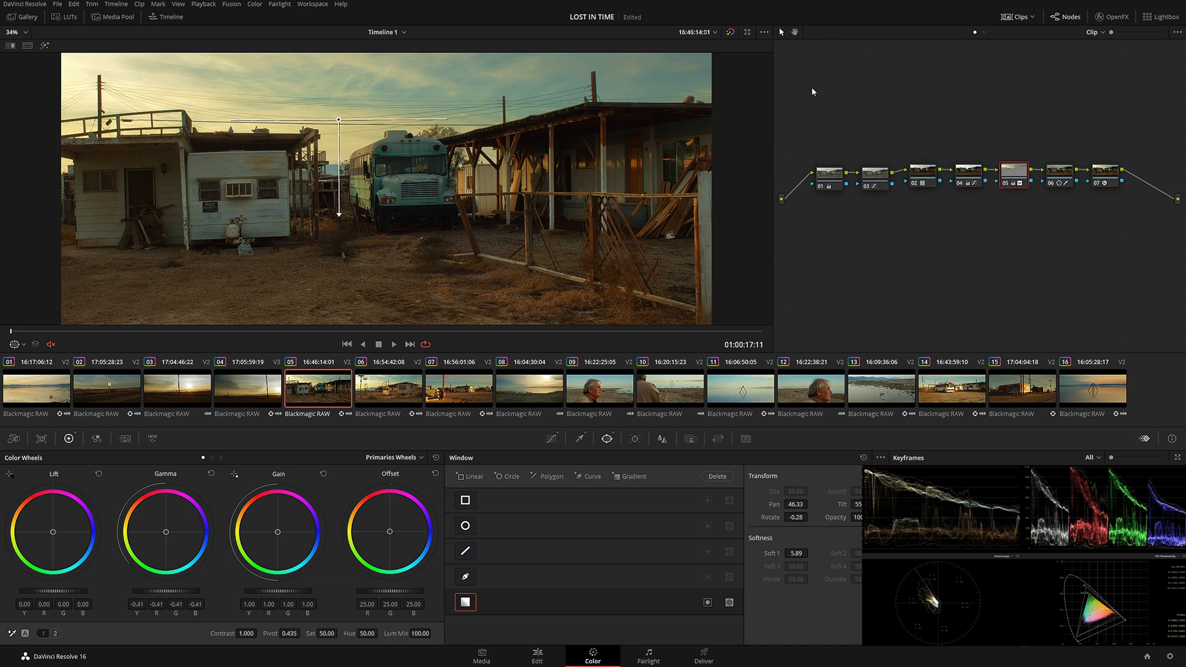
- Compare the full grade against the ungraded original, including in the enlarged viewer
key(shift+d)
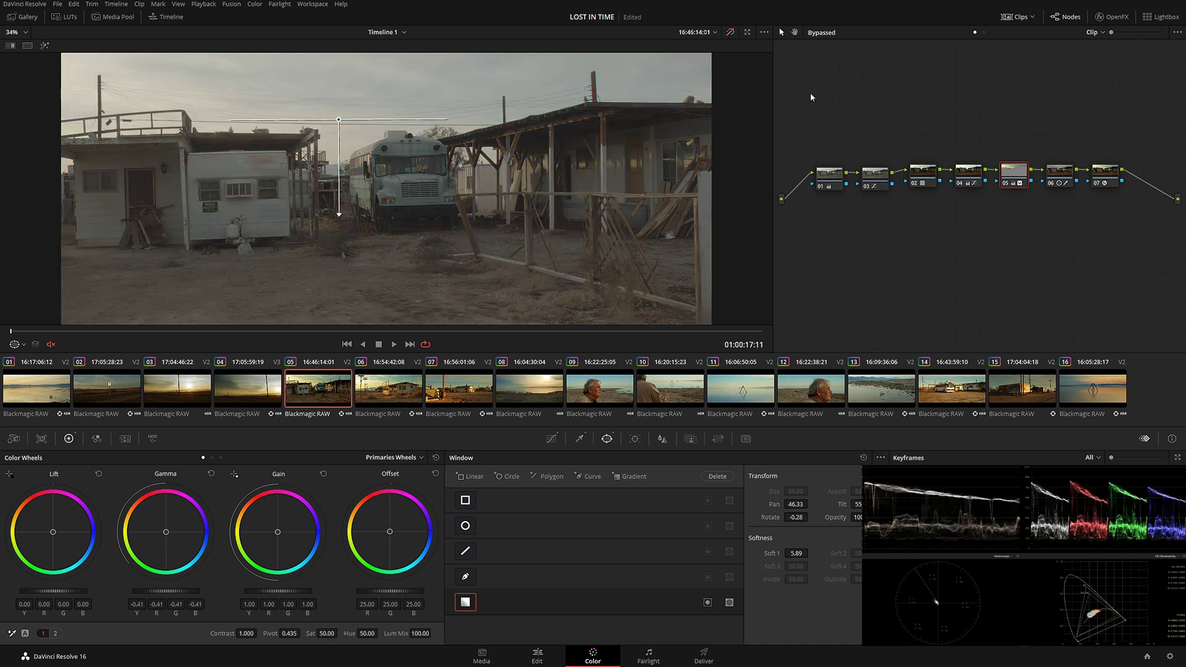
key(shift+d)
key(alt+f)
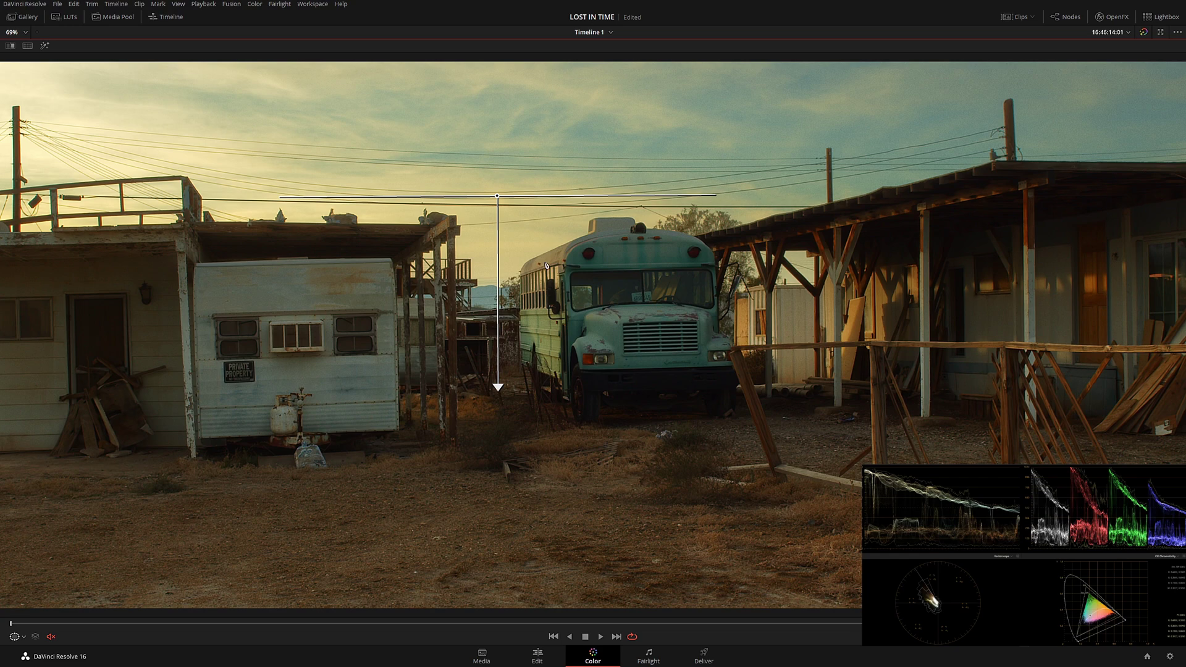
key(shift+d)
key(shift+d)
key(alt+f)
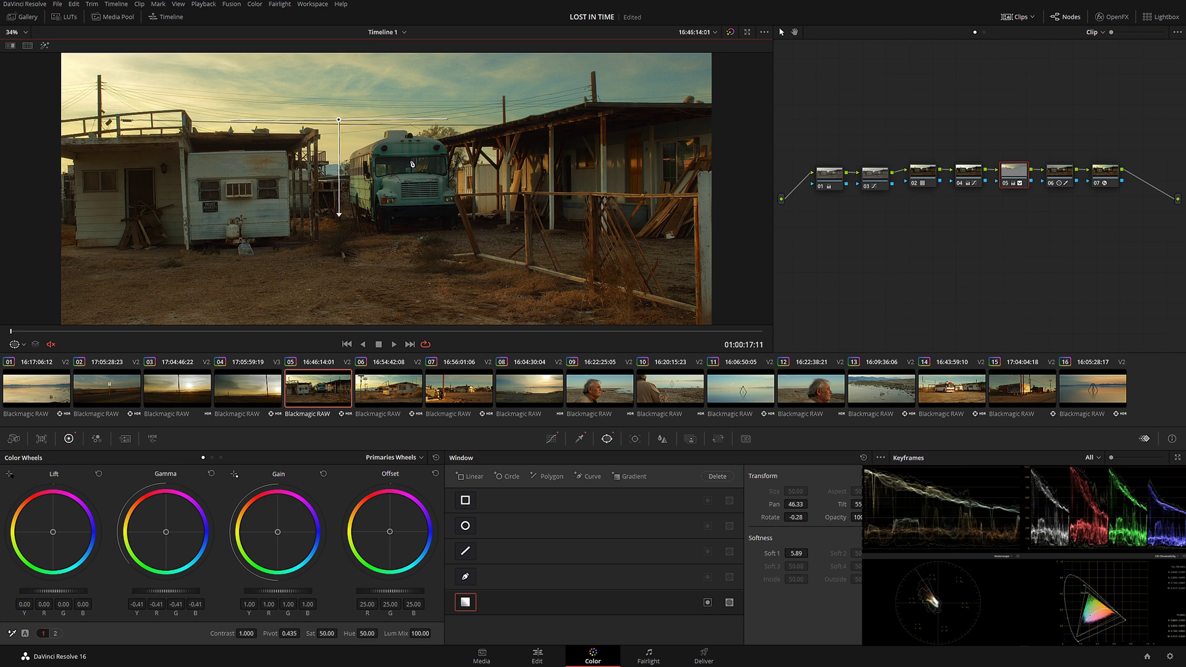